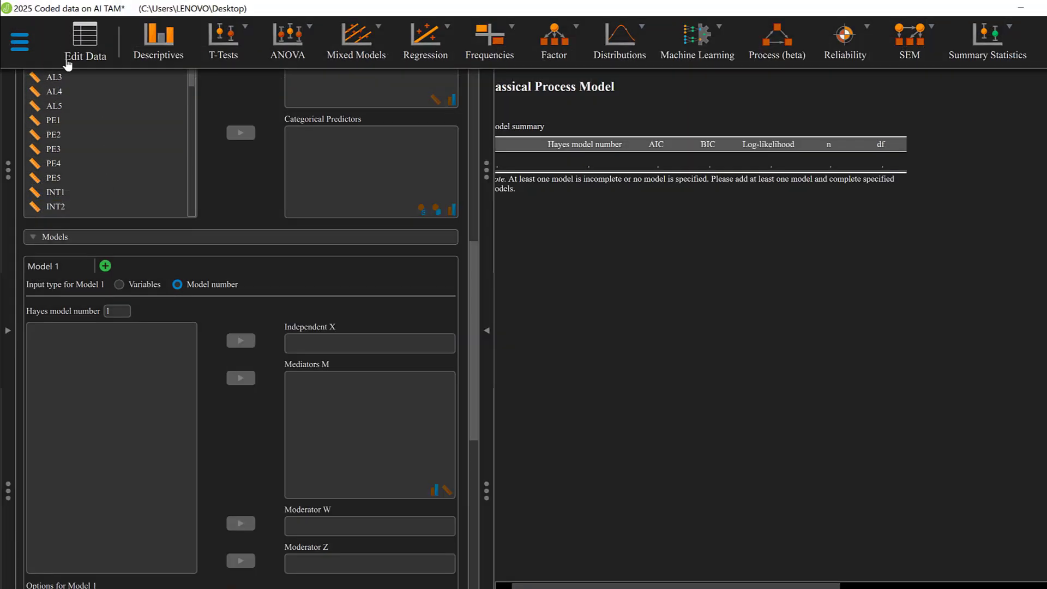
Show the data spreadsheet, then start a new Mediation Analysis from the SEM menu
{"action": "left_click", "coordinate": [92, 67]}
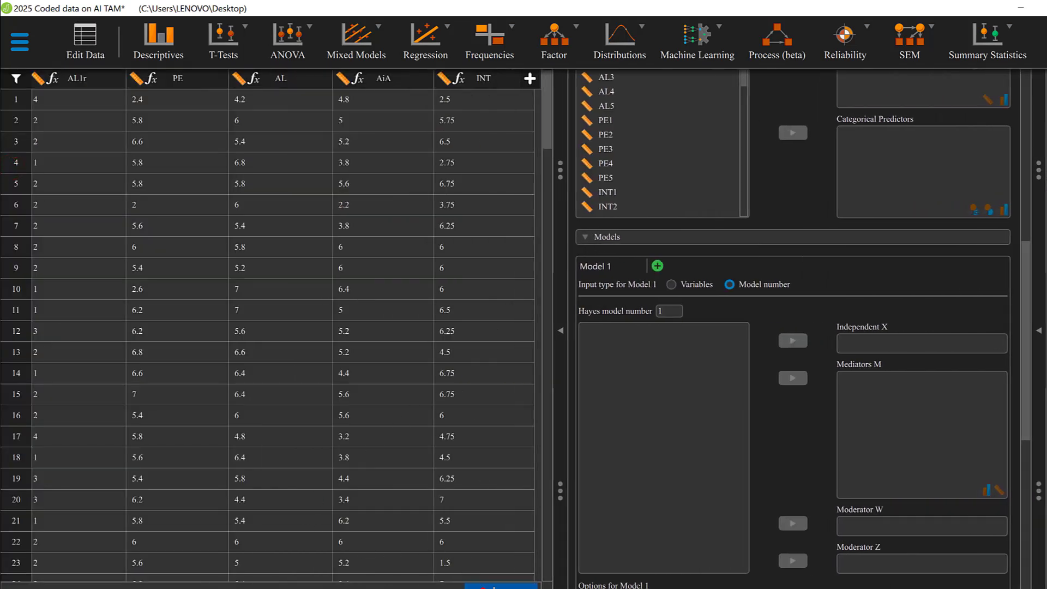
{"action": "mouse_move", "coordinate": [506, 586]}
{"action": "left_mouse_down"}
{"action": "mouse_move", "coordinate": [515, 586]}
{"action": "mouse_move", "coordinate": [477, 578]}
{"action": "mouse_move", "coordinate": [491, 582]}
{"action": "left_mouse_up"}
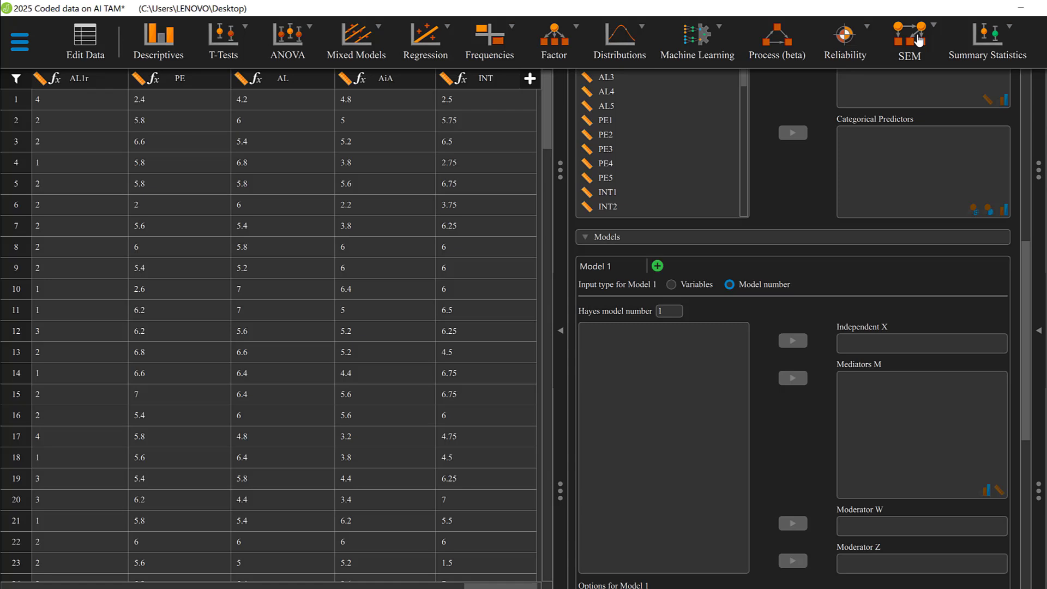
{"action": "left_click", "coordinate": [901, 36]}
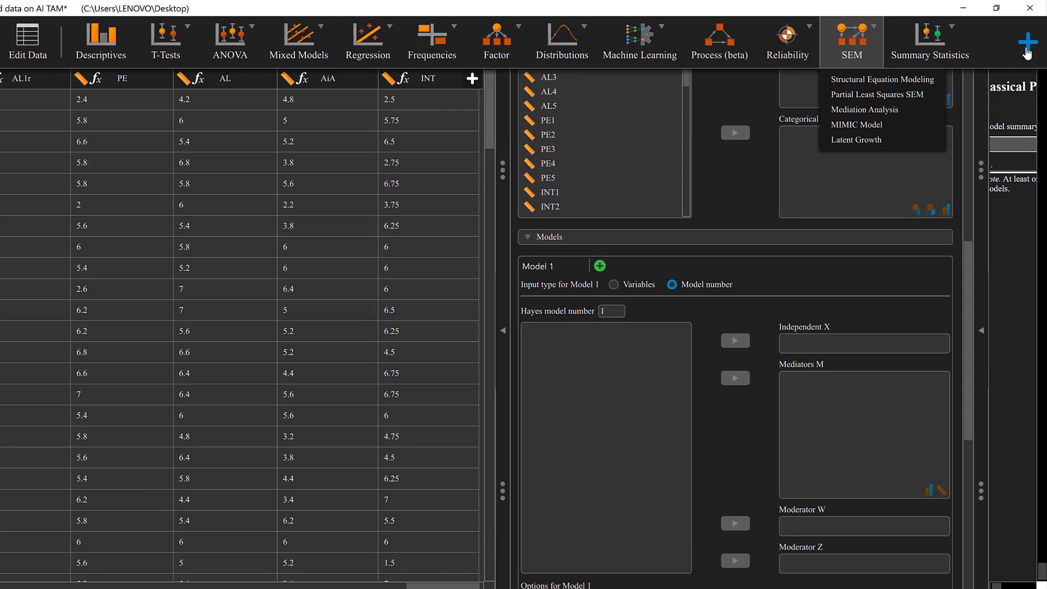
{"action": "left_click", "coordinate": [1028, 53]}
{"action": "scroll", "coordinate": [856, 491], "scroll_direction": "down", "scroll_amount": 4}
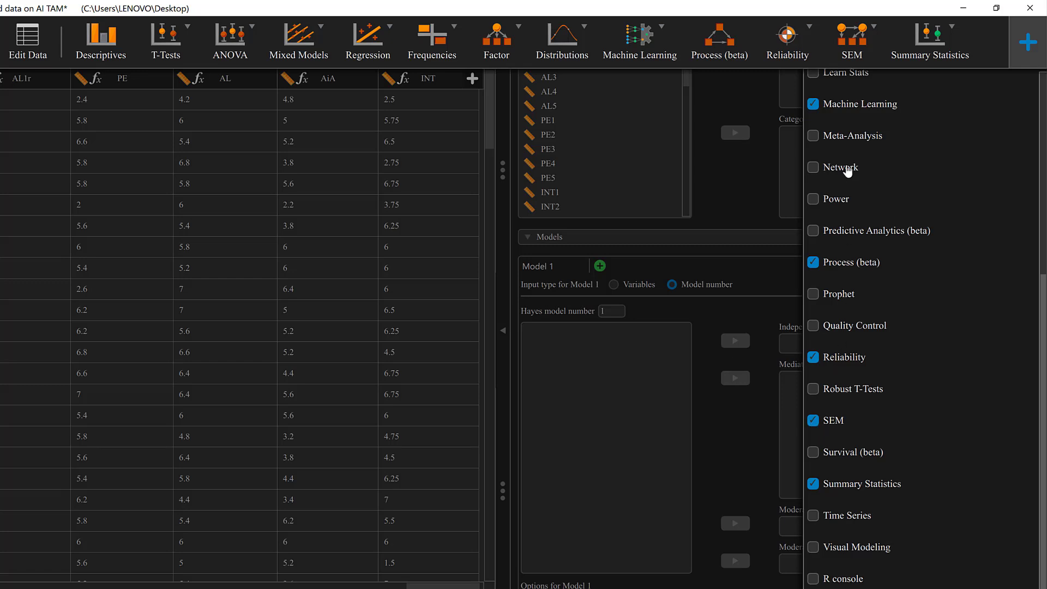
{"action": "left_click", "coordinate": [851, 56]}
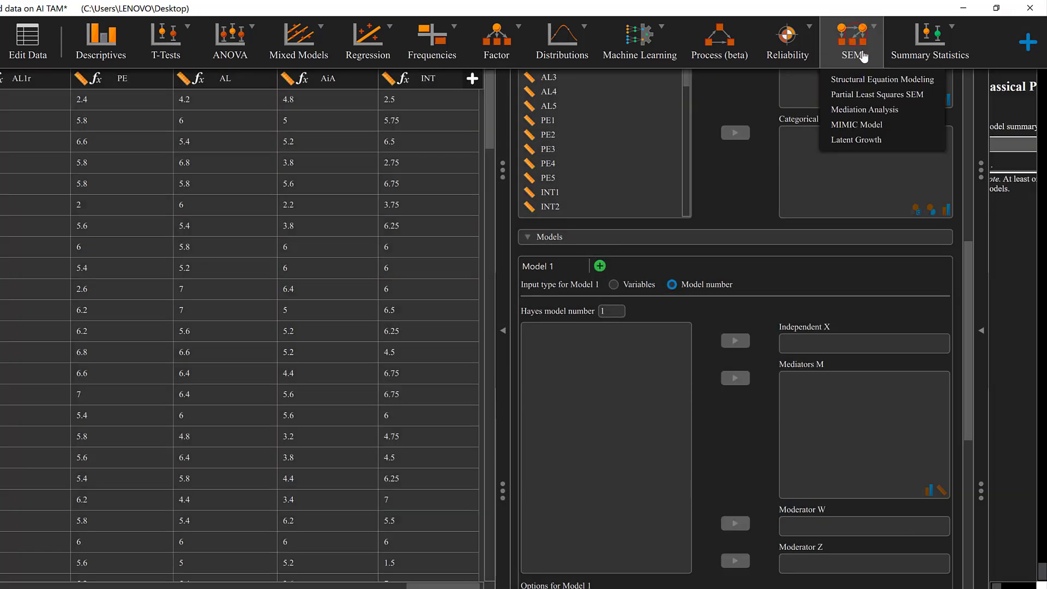
{"action": "left_click", "coordinate": [849, 110]}
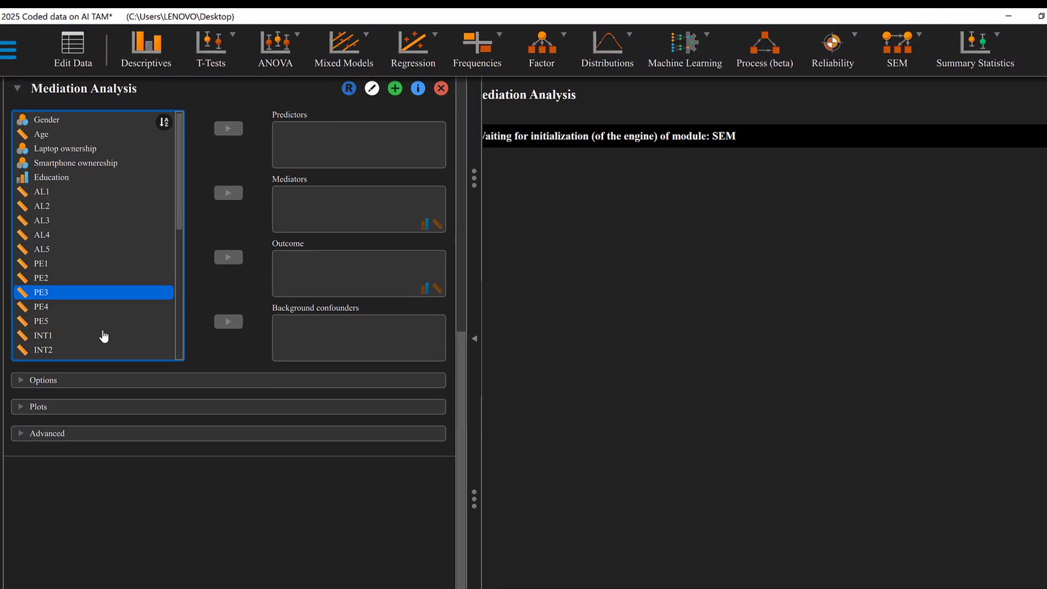
{"action": "scroll", "coordinate": [87, 317], "scroll_direction": "down", "scroll_amount": 3}
{"action": "scroll", "coordinate": [80, 311], "scroll_direction": "down", "scroll_amount": 5}
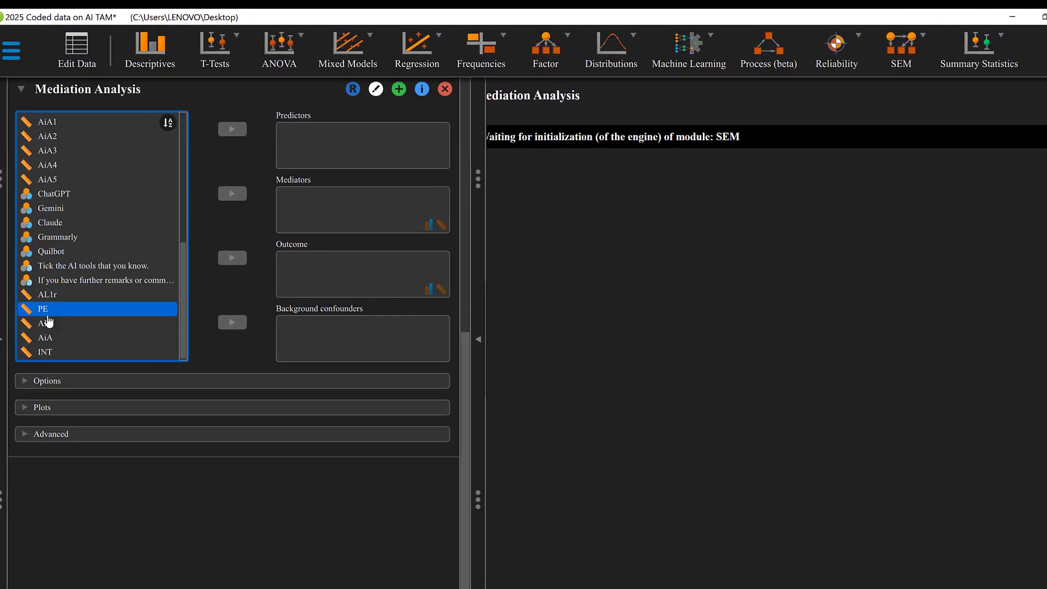
In the Word thesis, go to the Conceptual framework section's Figure 1
{"action": "mouse_move", "coordinate": [584, 583]}
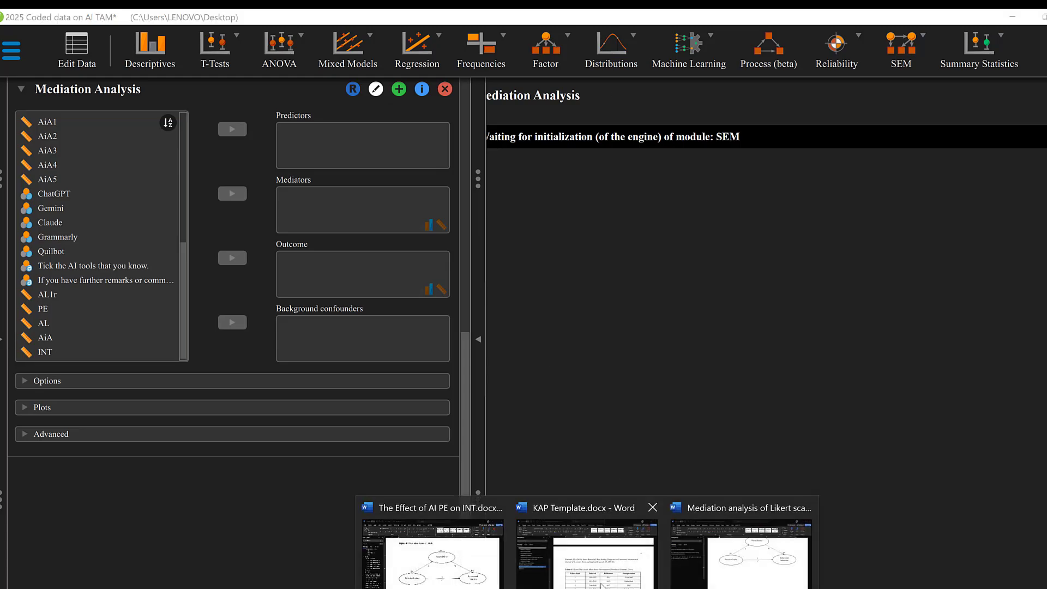
{"action": "left_click", "coordinate": [434, 546]}
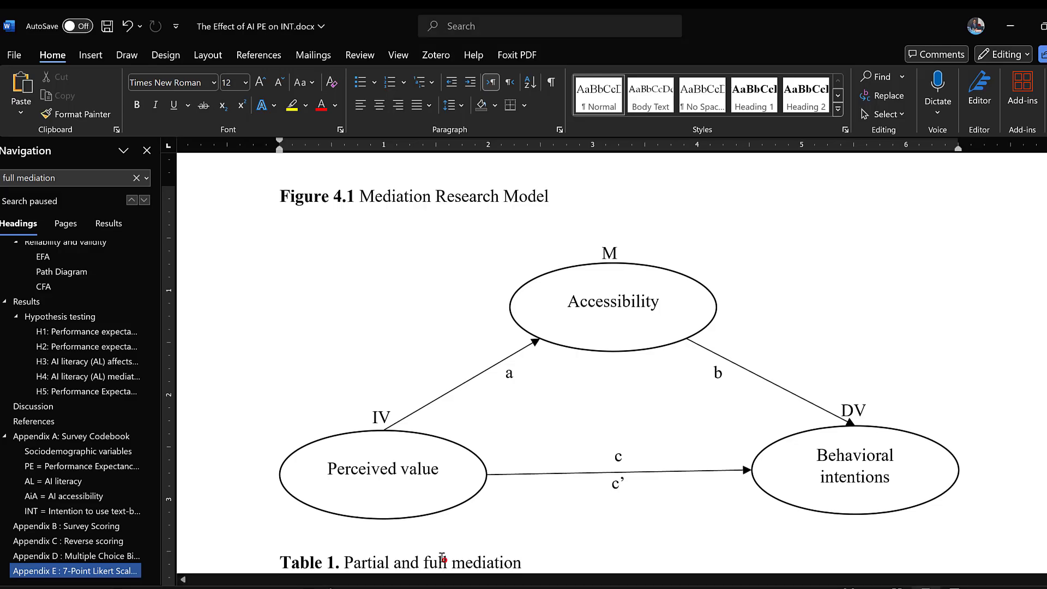
{"action": "scroll", "coordinate": [109, 338], "scroll_direction": "up", "scroll_amount": 2}
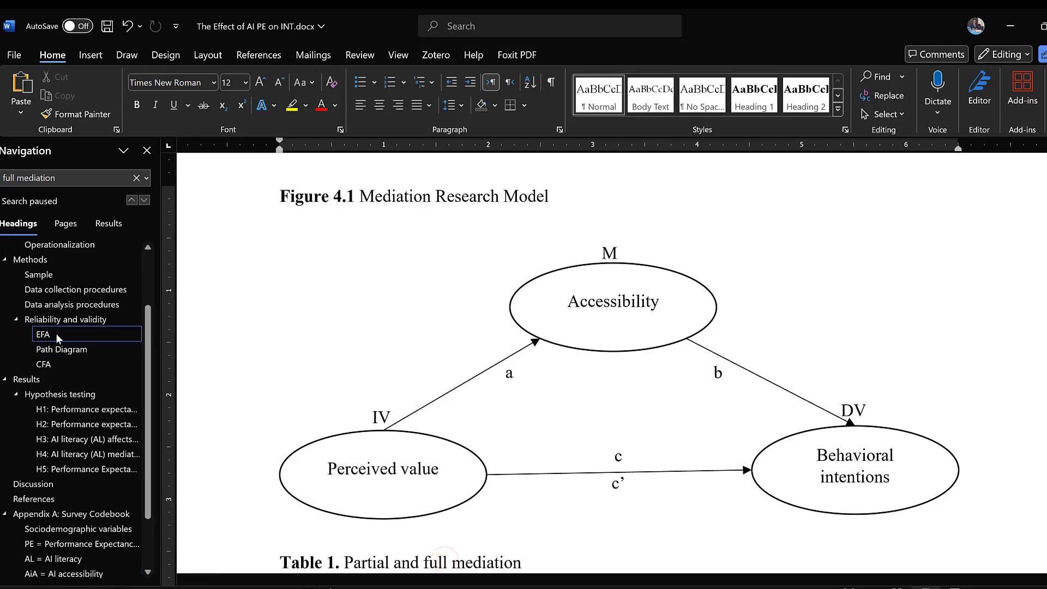
{"action": "scroll", "coordinate": [49, 311], "scroll_direction": "up", "scroll_amount": 1}
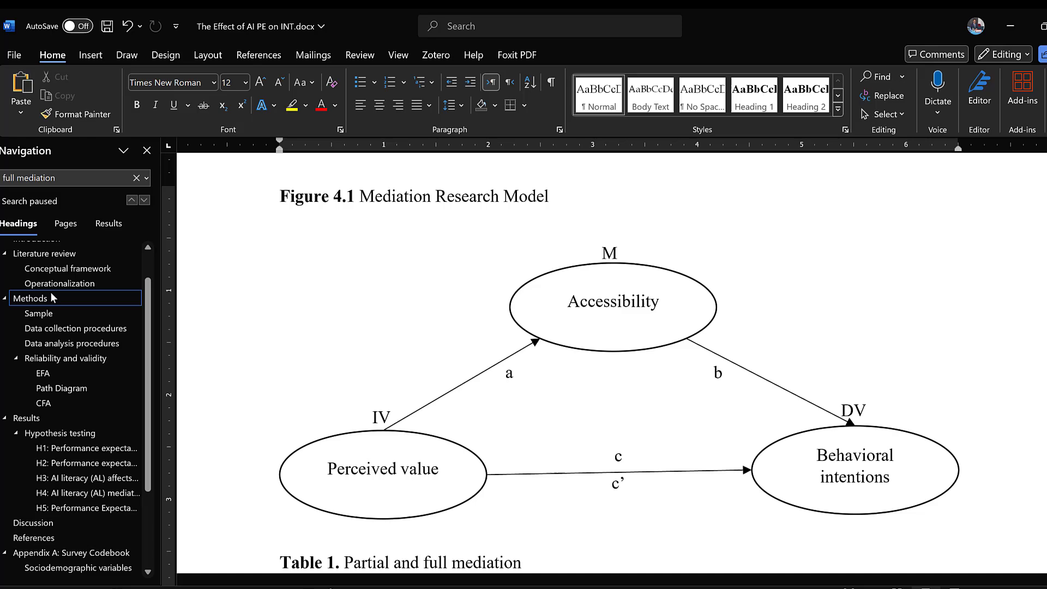
{"action": "scroll", "coordinate": [60, 309], "scroll_direction": "up", "scroll_amount": 1}
{"action": "left_click", "coordinate": [64, 308]}
{"action": "scroll", "coordinate": [538, 306], "scroll_direction": "down", "scroll_amount": 8}
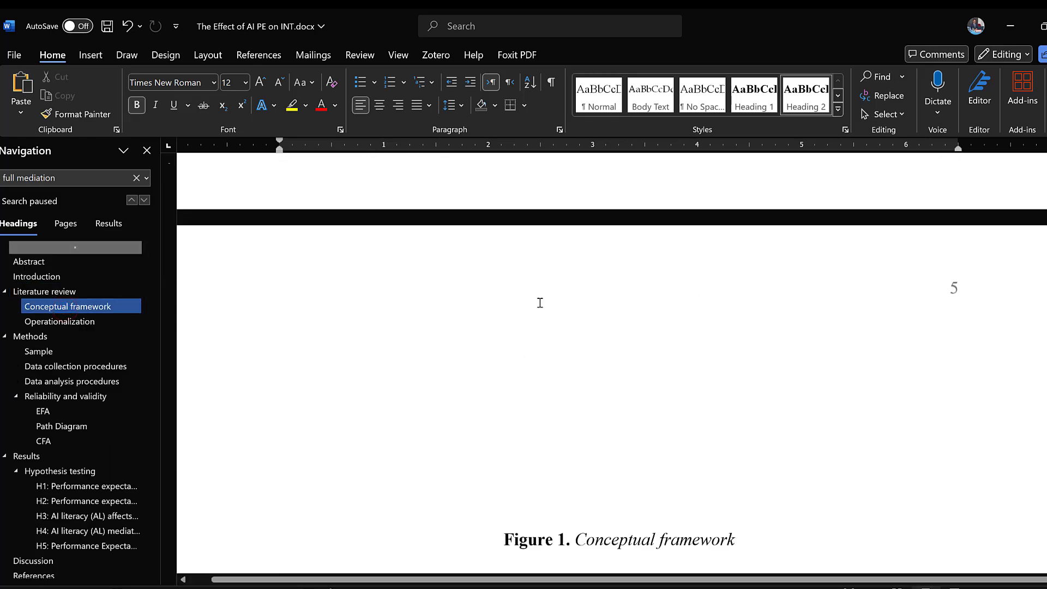
{"action": "scroll", "coordinate": [578, 320], "scroll_direction": "down", "scroll_amount": 3}
{"action": "scroll", "coordinate": [428, 276], "scroll_direction": "up", "scroll_amount": 1}
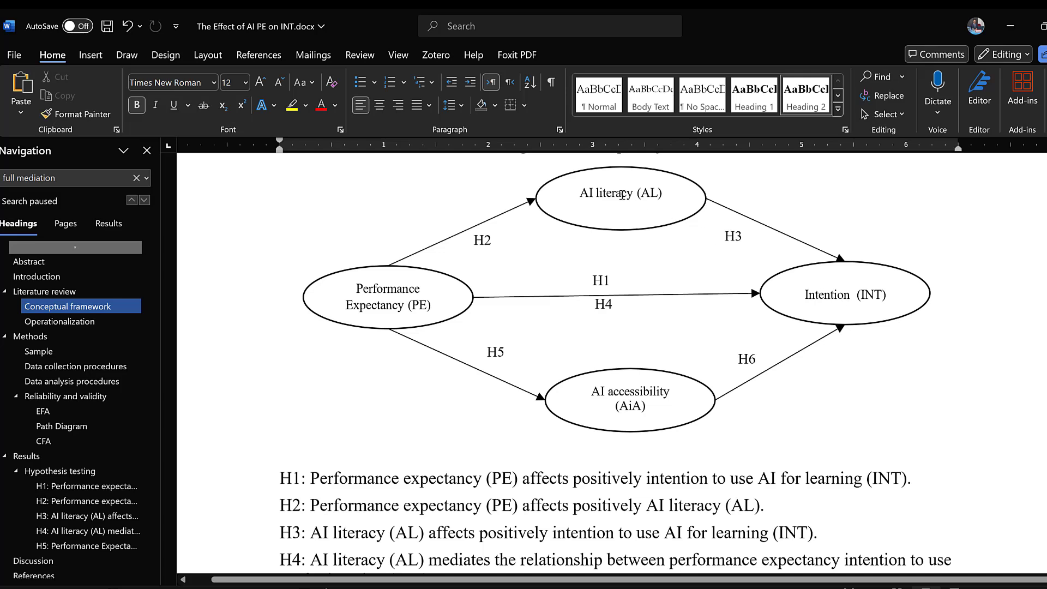
{"action": "scroll", "coordinate": [603, 203], "scroll_direction": "up", "scroll_amount": 1}
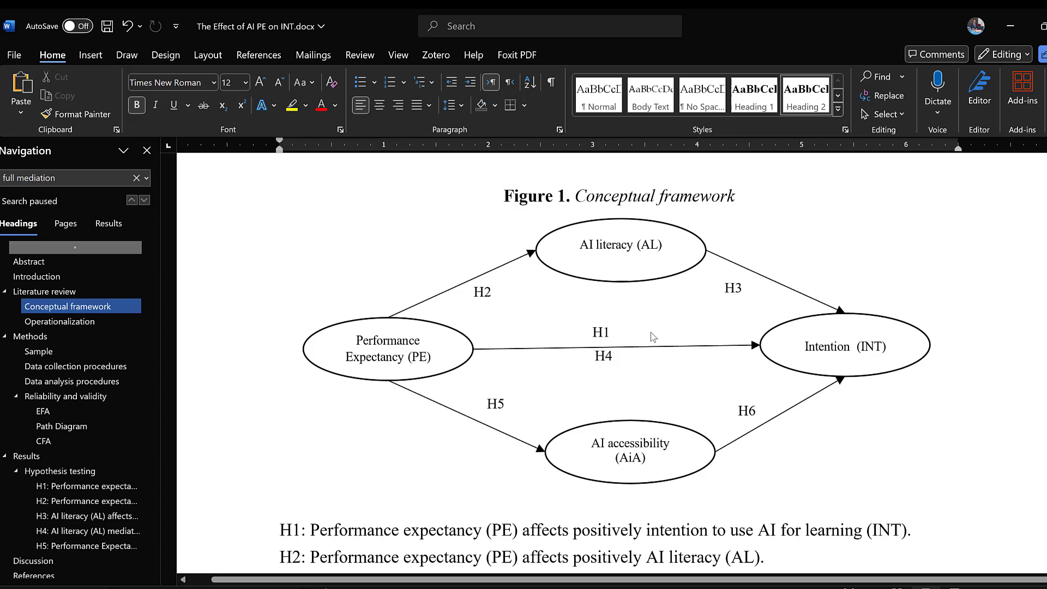
{"action": "scroll", "coordinate": [699, 243], "scroll_direction": "up", "scroll_amount": 1}
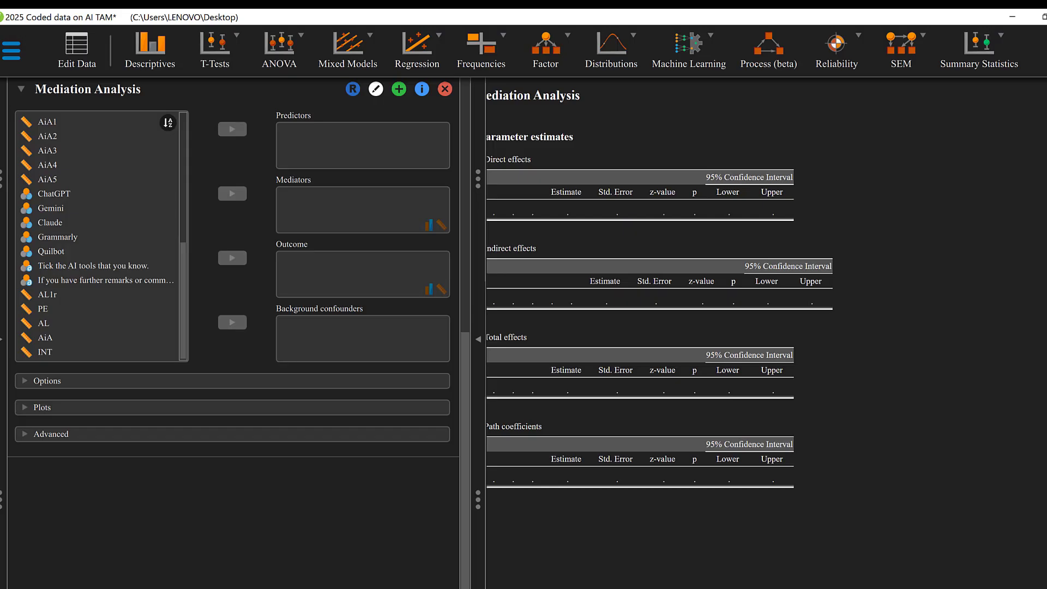
Assign PE as the predictor and INT as the outcome variable
{"action": "left_click", "coordinate": [164, 338]}
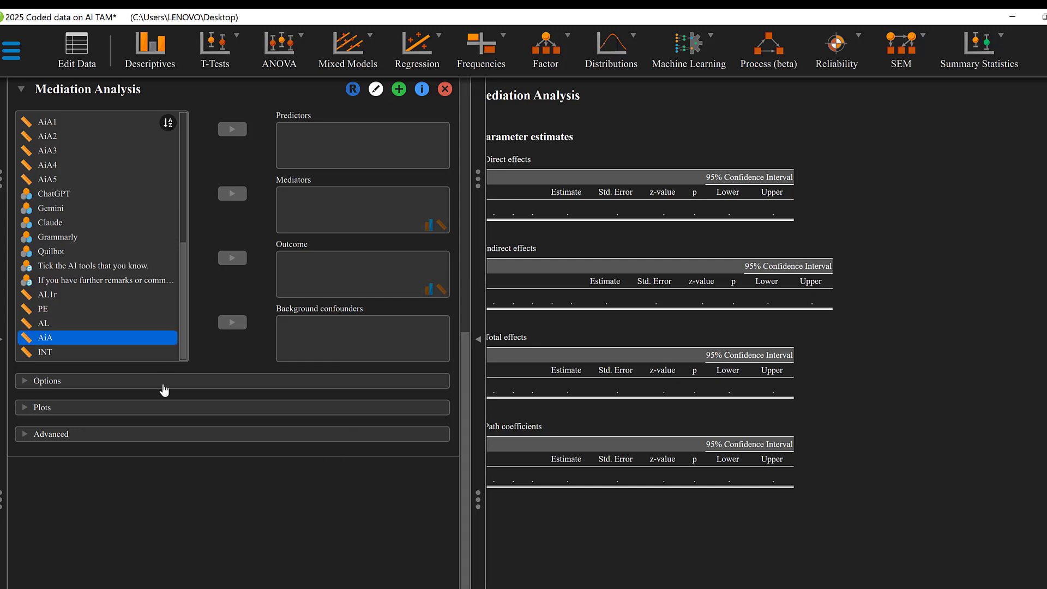
{"action": "left_click", "coordinate": [60, 309]}
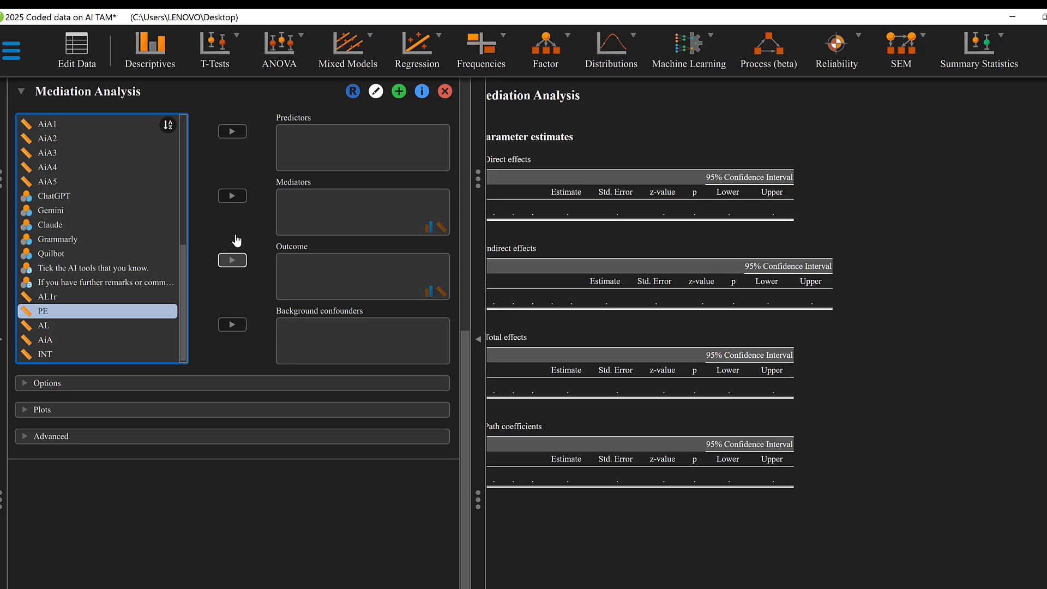
{"action": "left_click", "coordinate": [232, 131]}
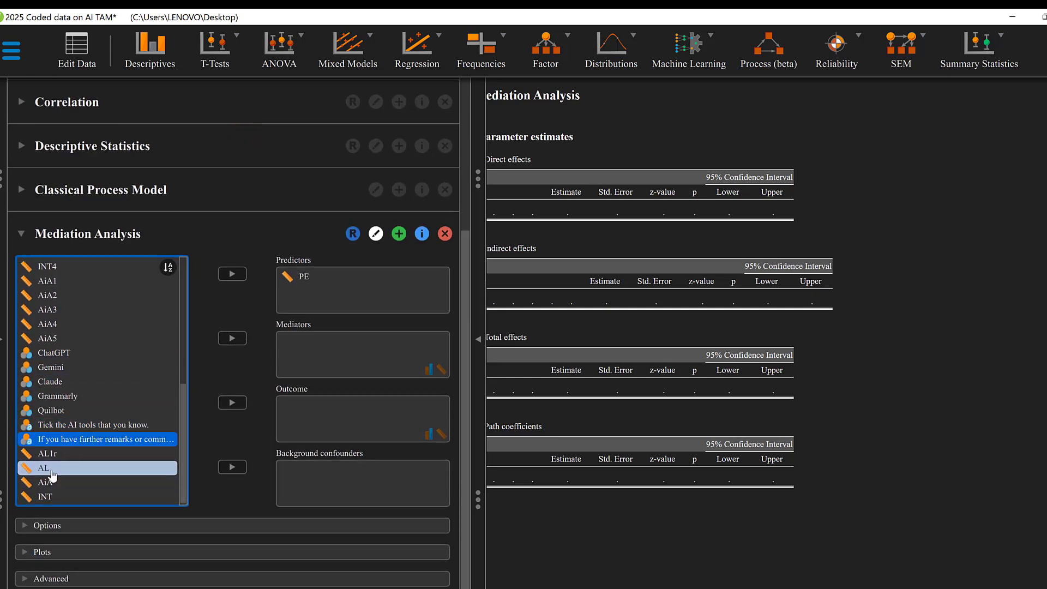
{"action": "left_click", "coordinate": [44, 496]}
{"action": "left_click", "coordinate": [232, 403]}
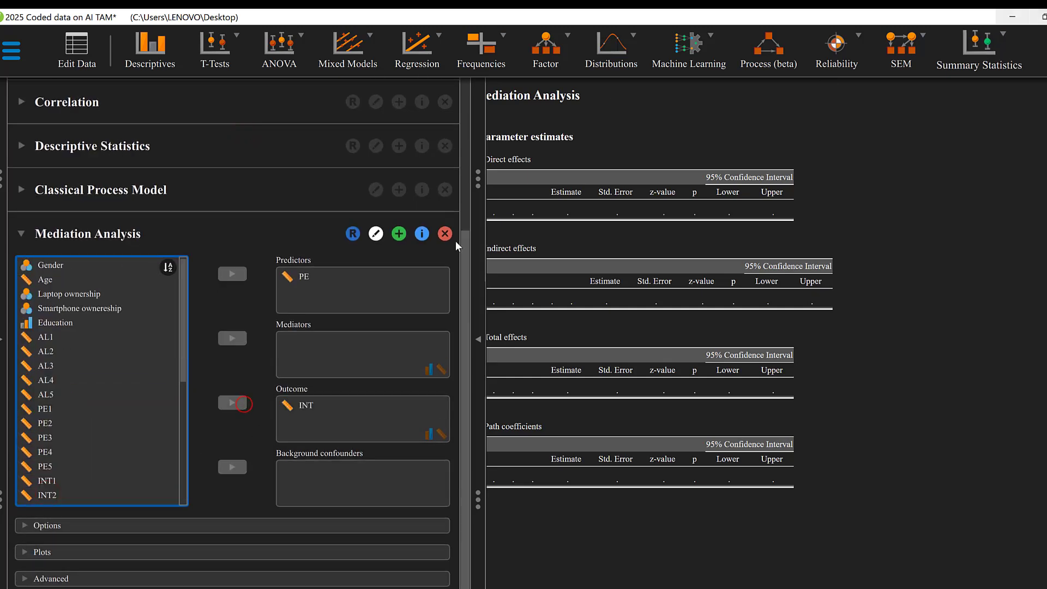
Add AL and AiA as the two mediators
{"action": "left_click", "coordinate": [51, 482]}
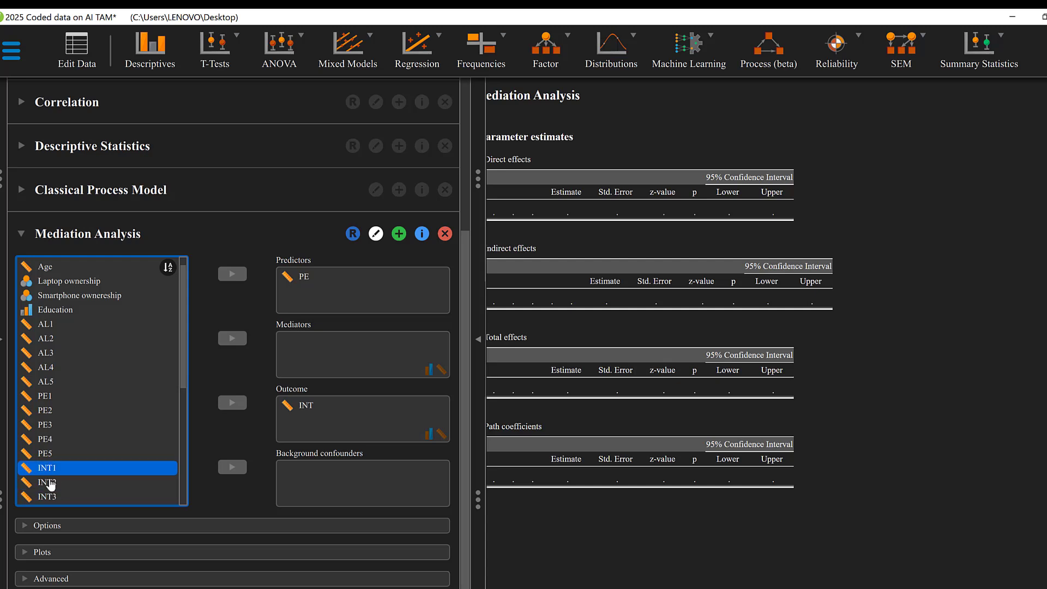
{"action": "scroll", "coordinate": [54, 480], "scroll_direction": "down", "scroll_amount": 5}
{"action": "left_click", "coordinate": [60, 483]}
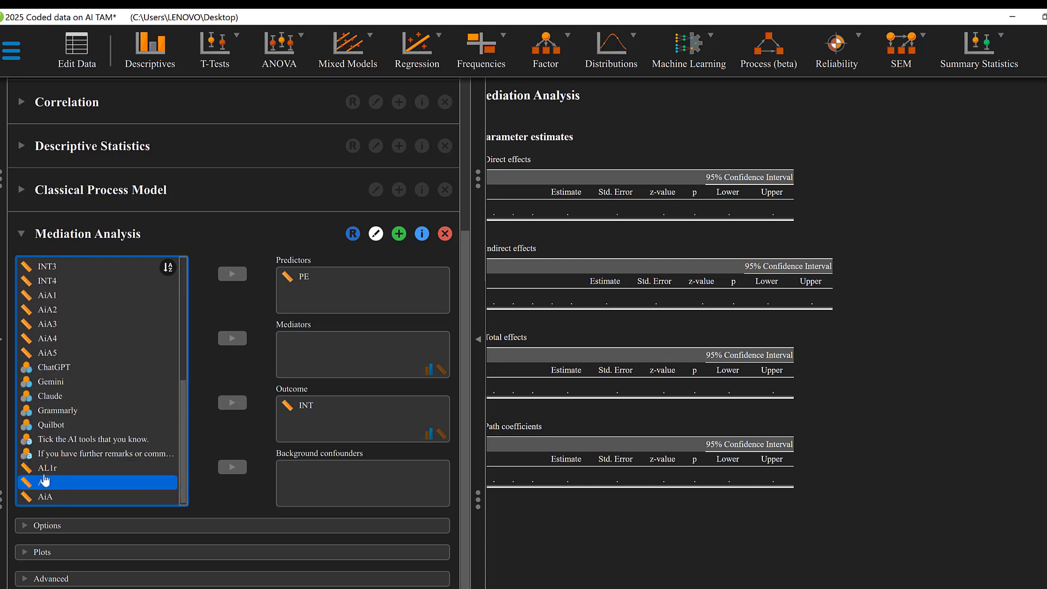
{"action": "left_click", "coordinate": [52, 483]}
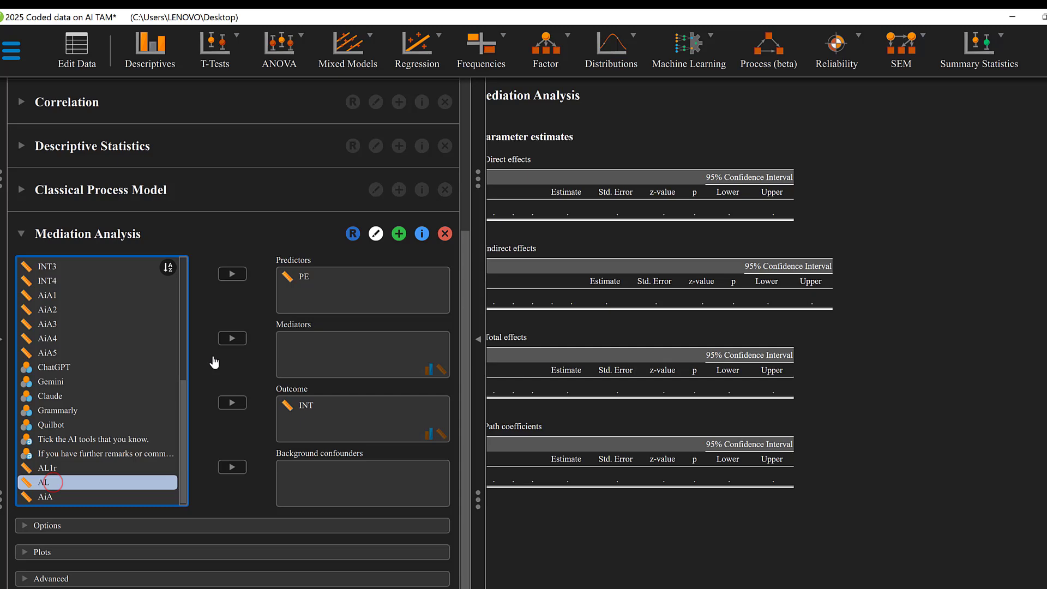
{"action": "left_click", "coordinate": [231, 338]}
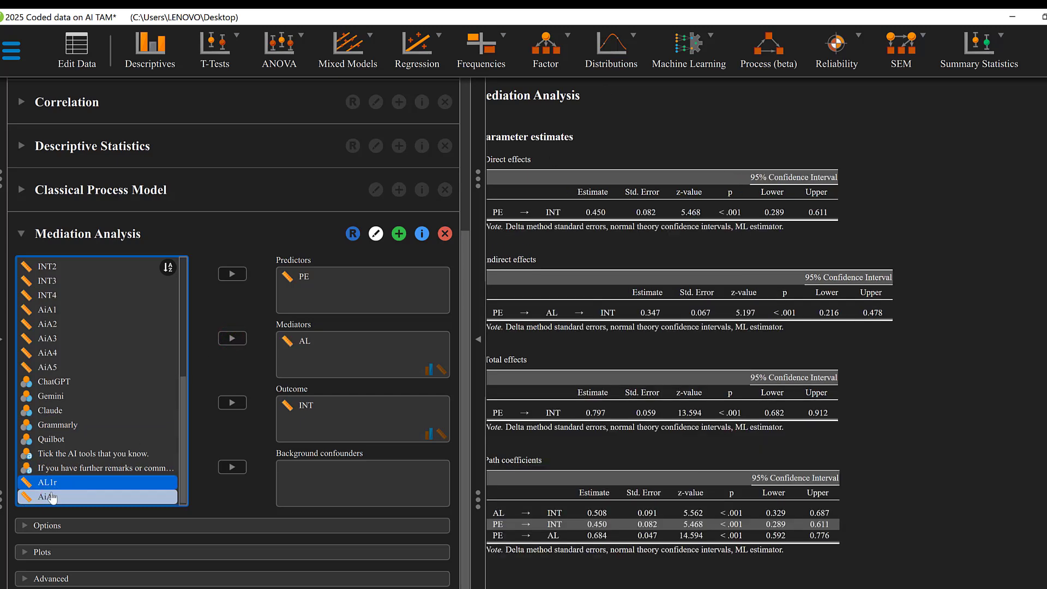
{"action": "left_click", "coordinate": [52, 495]}
{"action": "left_click", "coordinate": [232, 339]}
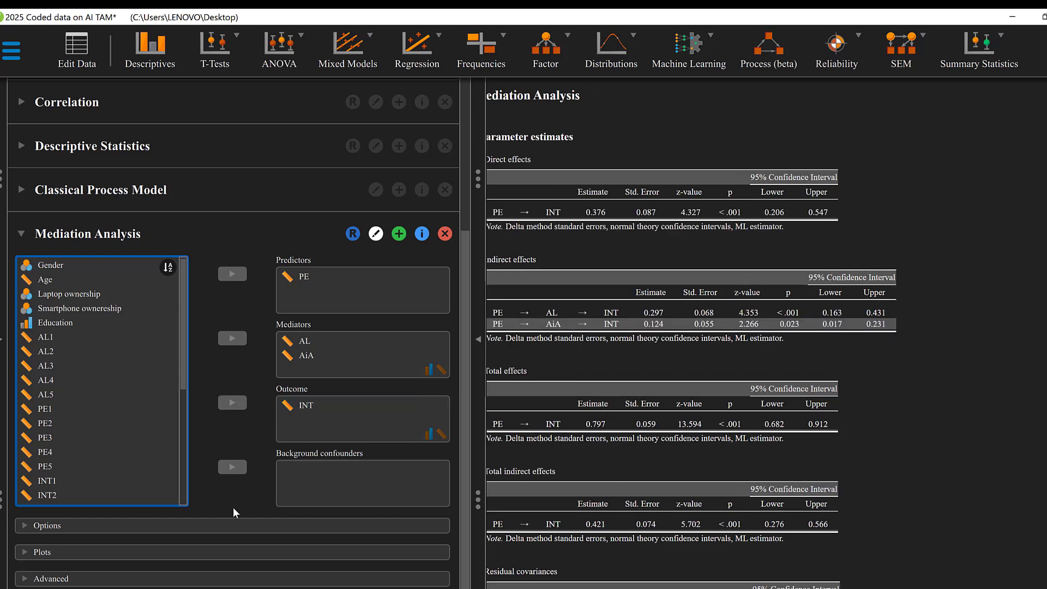
{"action": "scroll", "coordinate": [562, 205], "scroll_direction": "up", "scroll_amount": 1}
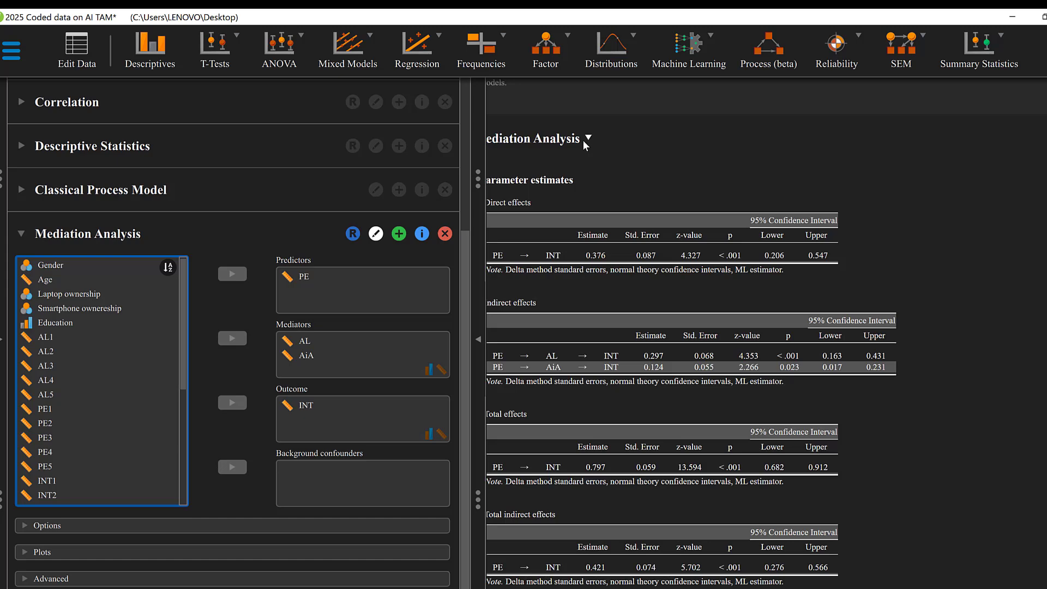
Turn on Standardized estimates in the mediation analysis Options
{"action": "left_click", "coordinate": [55, 527]}
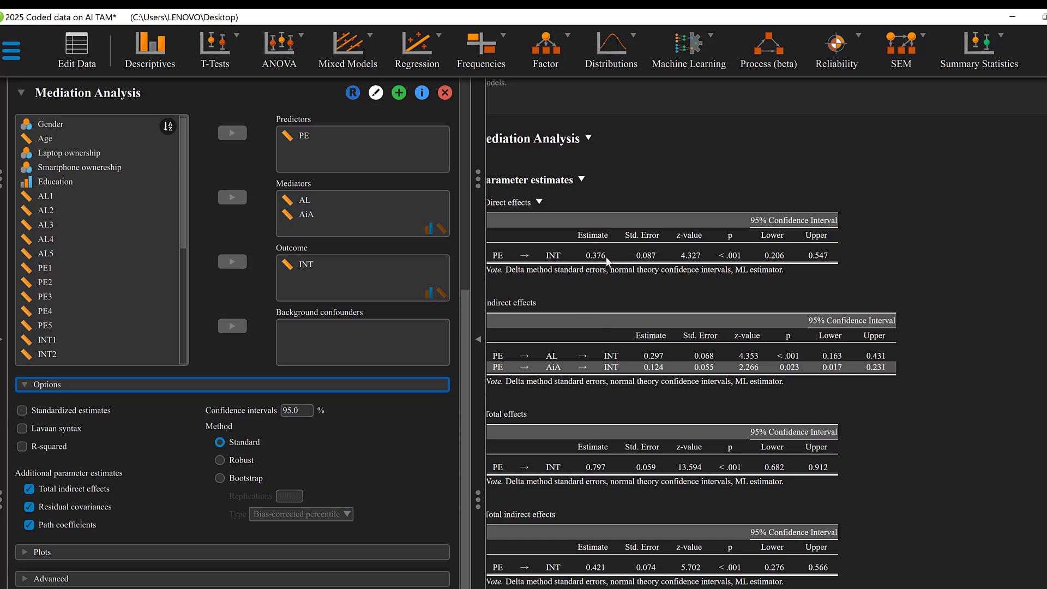
{"action": "left_click", "coordinate": [22, 411]}
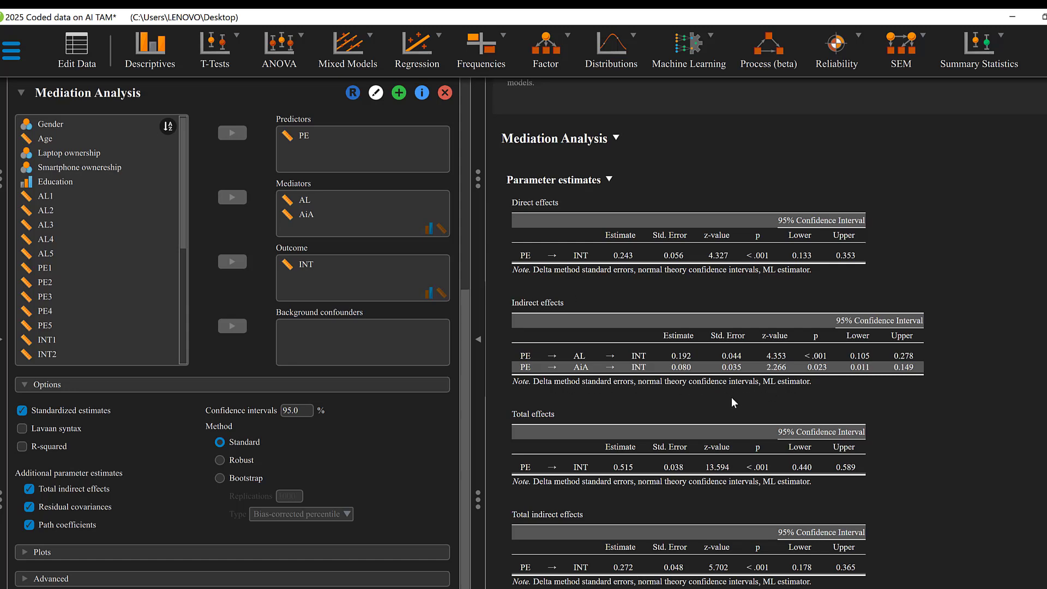
Review the mediation output down to the Path coefficients table
{"action": "scroll", "coordinate": [632, 415], "scroll_direction": "down", "scroll_amount": 1}
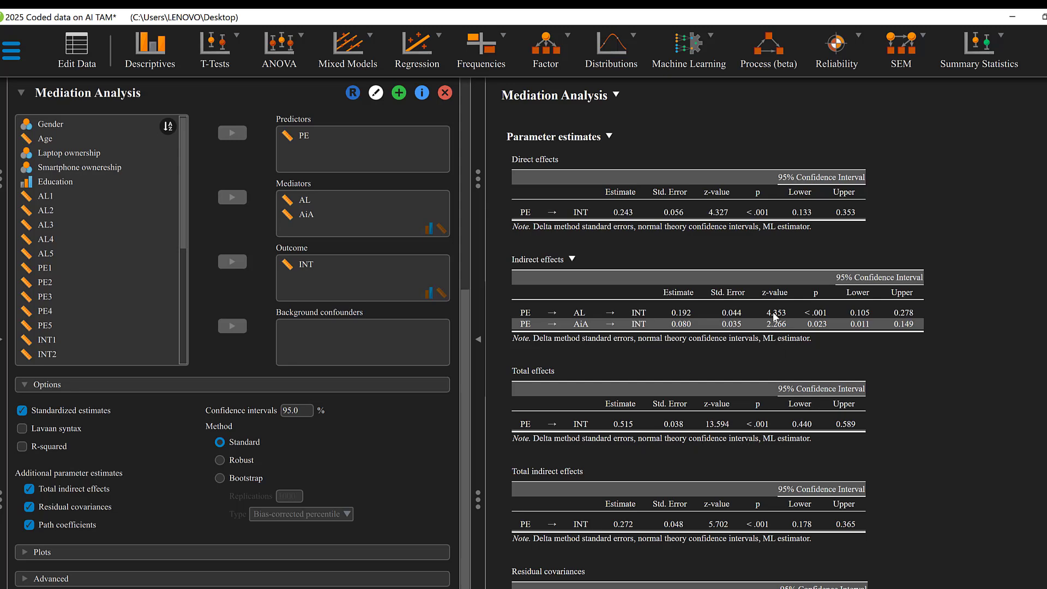
{"action": "scroll", "coordinate": [729, 405], "scroll_direction": "down", "scroll_amount": 1}
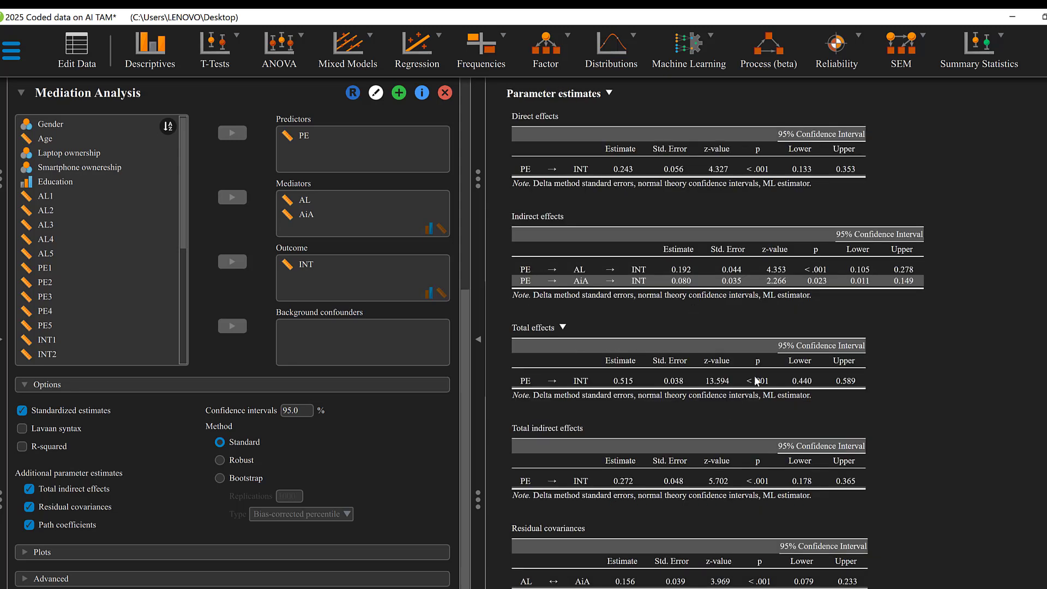
{"action": "scroll", "coordinate": [719, 392], "scroll_direction": "down", "scroll_amount": 1}
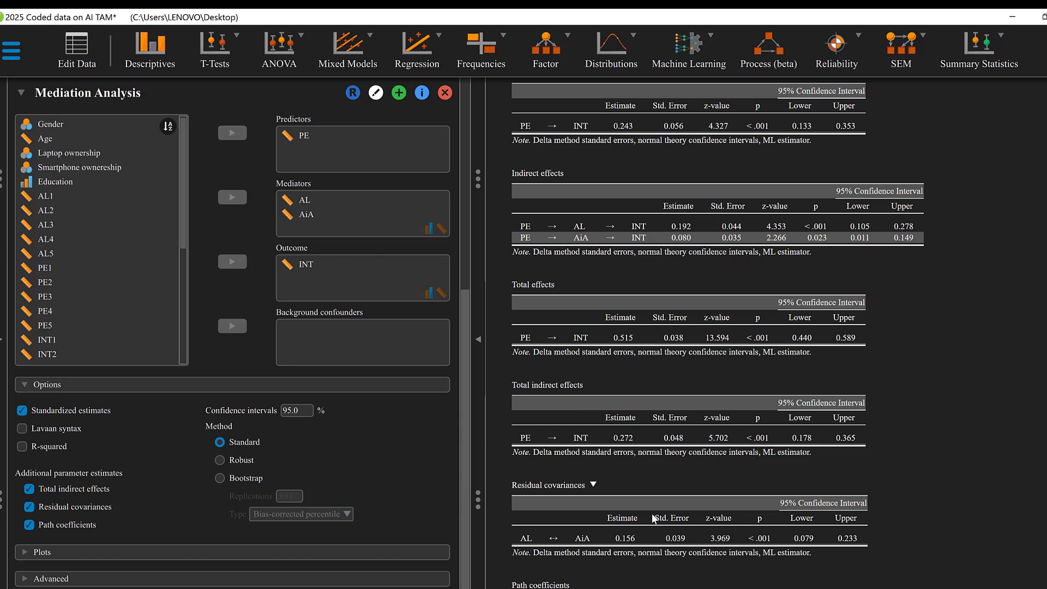
{"action": "scroll", "coordinate": [638, 516], "scroll_direction": "down", "scroll_amount": 2}
{"action": "scroll", "coordinate": [646, 499], "scroll_direction": "down", "scroll_amount": 1}
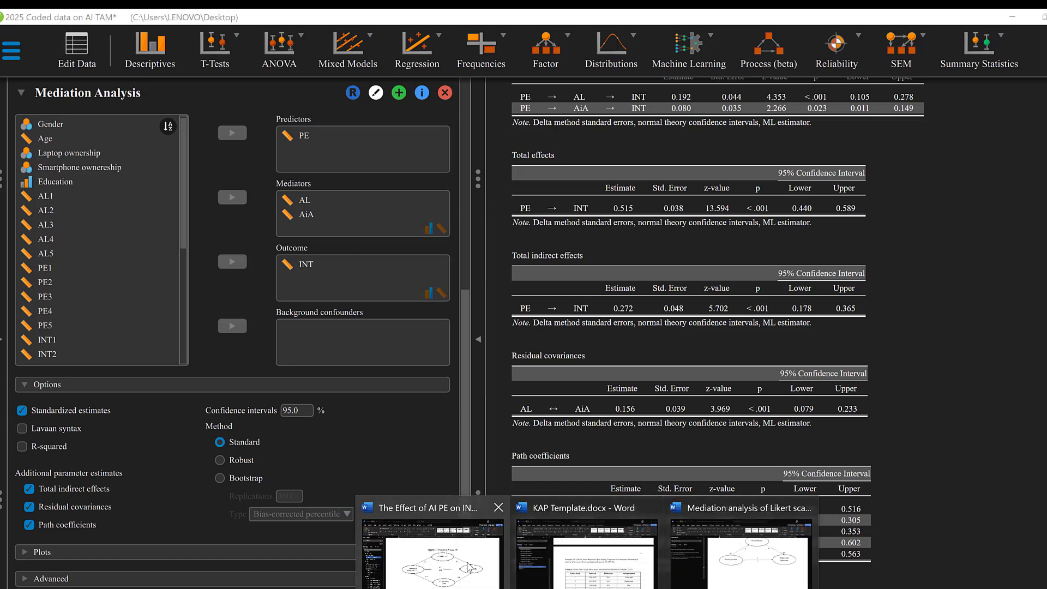
Return to the Word thesis at Figure 1 conceptual framework
{"action": "left_click", "coordinate": [463, 562]}
{"action": "scroll", "coordinate": [65, 536], "scroll_direction": "down", "scroll_amount": 3}
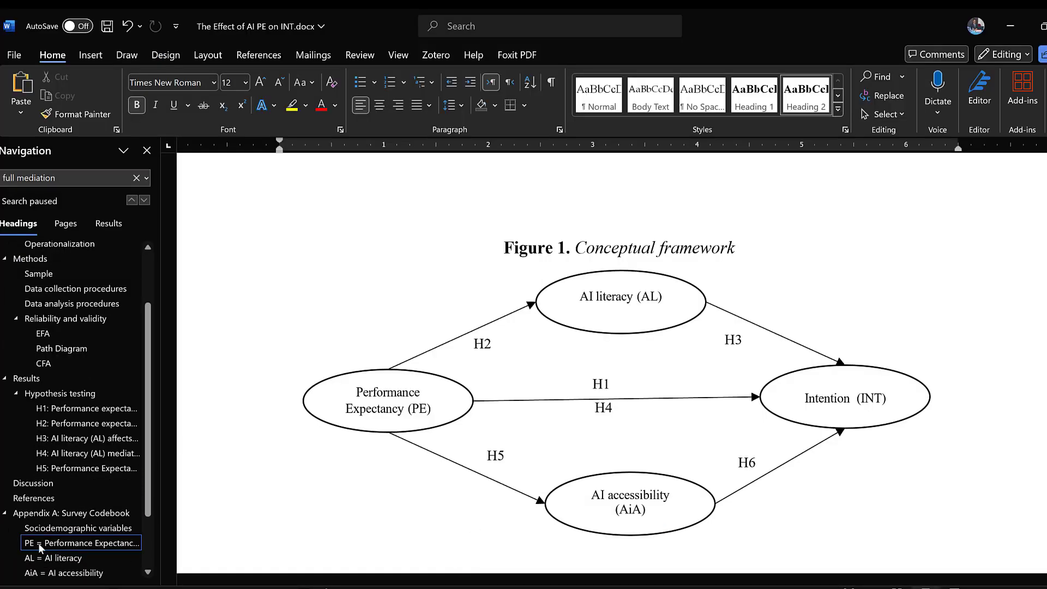
{"action": "scroll", "coordinate": [65, 537], "scroll_direction": "down", "scroll_amount": 1}
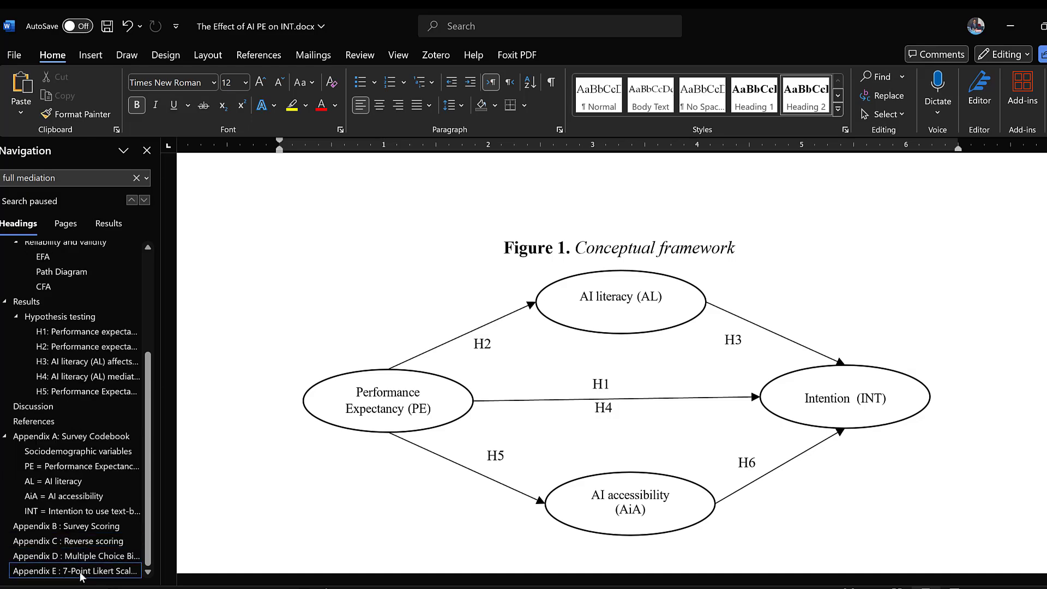
Jump to Appendix E and bring up the page-20 Mediation effects table
{"action": "left_click", "coordinate": [72, 571]}
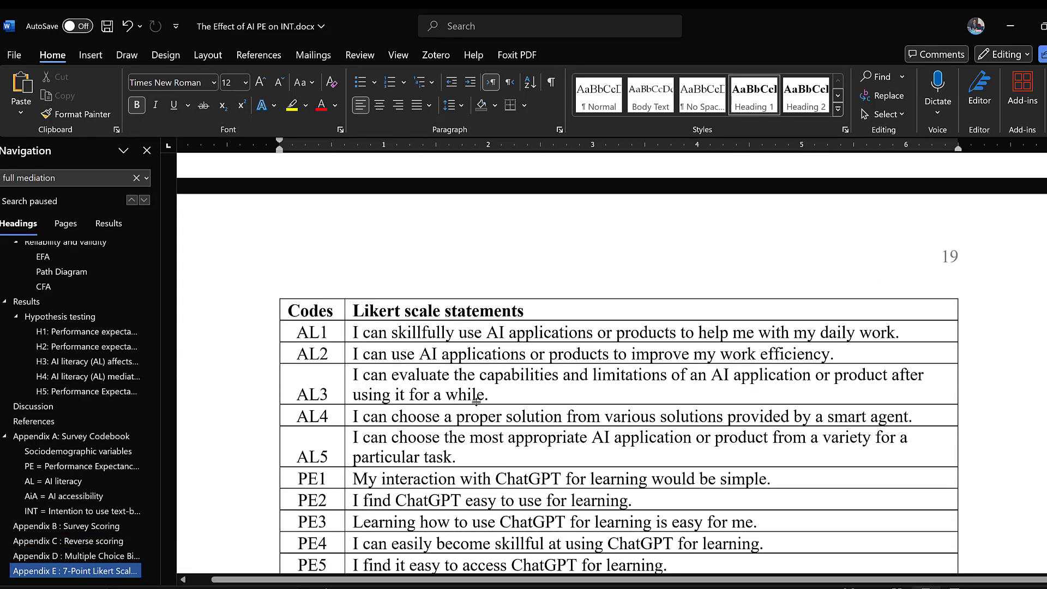
{"action": "scroll", "coordinate": [475, 408], "scroll_direction": "down", "scroll_amount": 10}
{"action": "scroll", "coordinate": [475, 402], "scroll_direction": "down", "scroll_amount": 8}
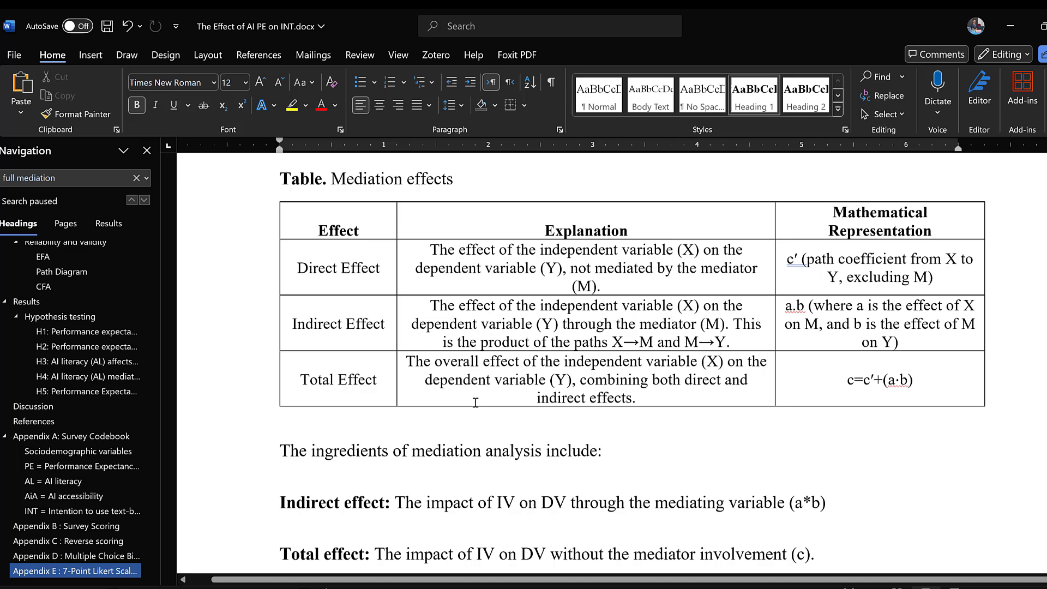
{"action": "scroll", "coordinate": [313, 333], "scroll_direction": "up", "scroll_amount": 1}
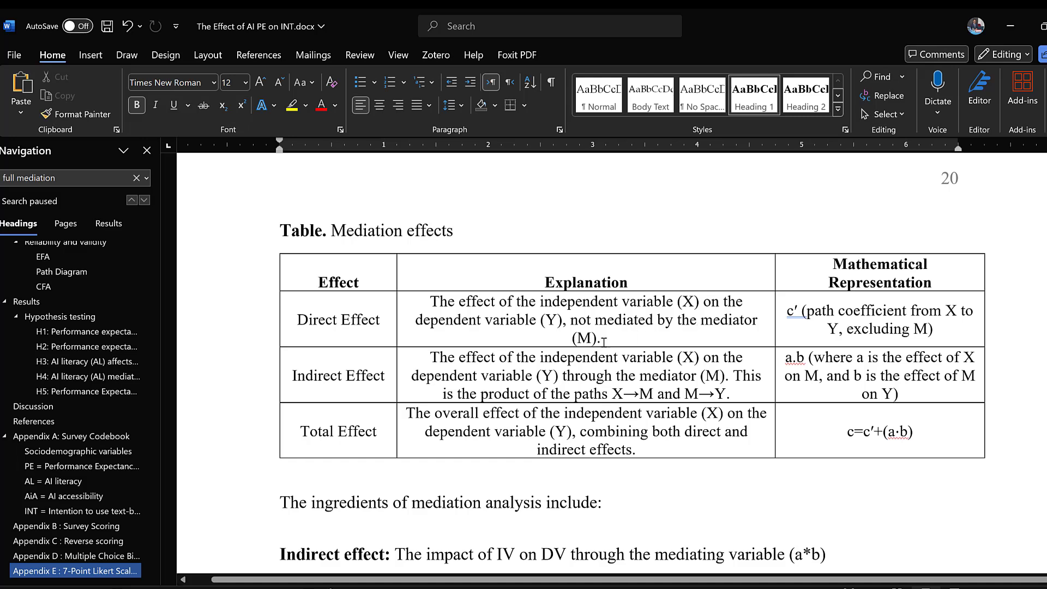
{"action": "left_click", "coordinate": [810, 314]}
{"action": "left_click", "coordinate": [841, 316]}
{"action": "scroll", "coordinate": [734, 423], "scroll_direction": "down", "scroll_amount": 7}
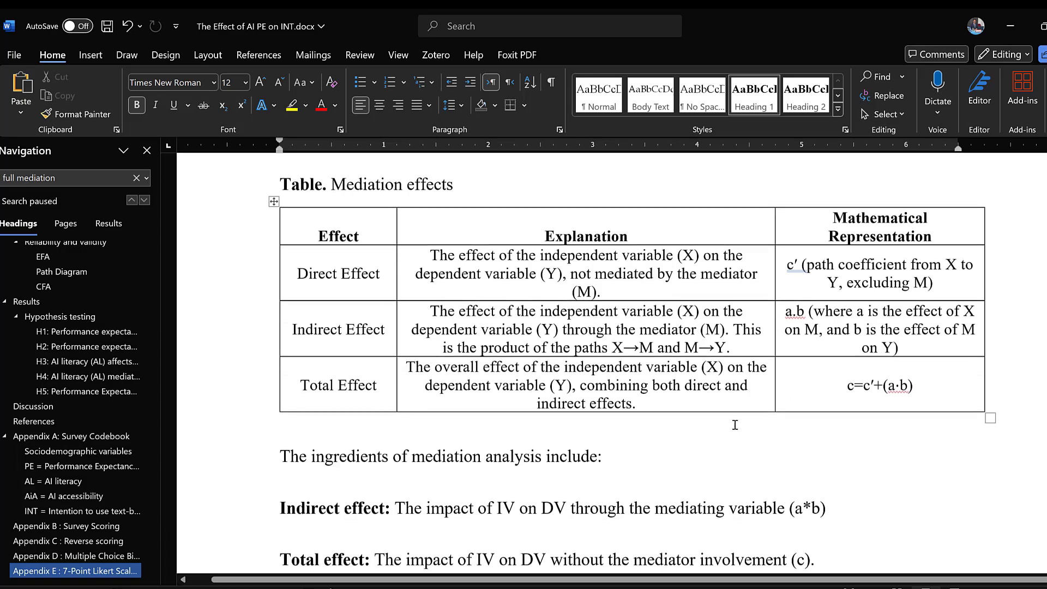
{"action": "scroll", "coordinate": [731, 431], "scroll_direction": "up", "scroll_amount": 7}
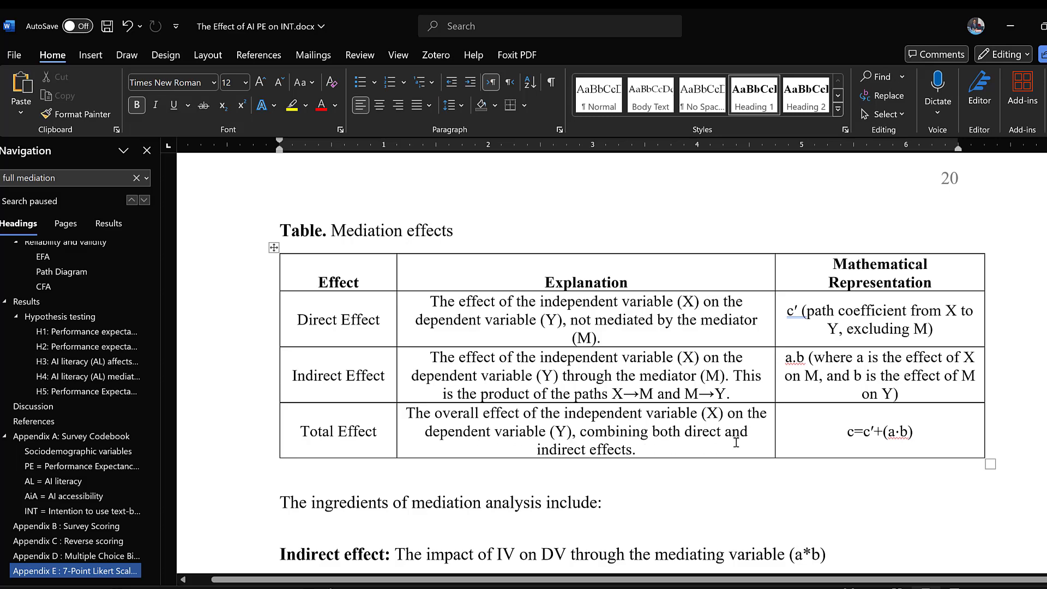
Scroll to Table 1 Partial and full mediation and briefly highlight the (a×b) term
{"action": "scroll", "coordinate": [889, 431], "scroll_direction": "down", "scroll_amount": 18}
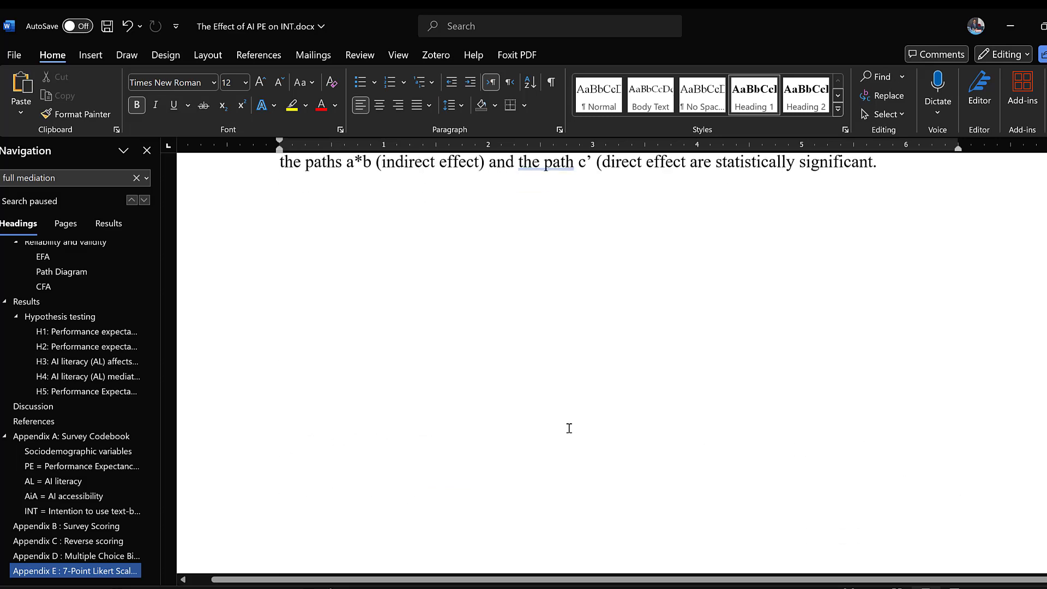
{"action": "scroll", "coordinate": [491, 428], "scroll_direction": "down", "scroll_amount": 15}
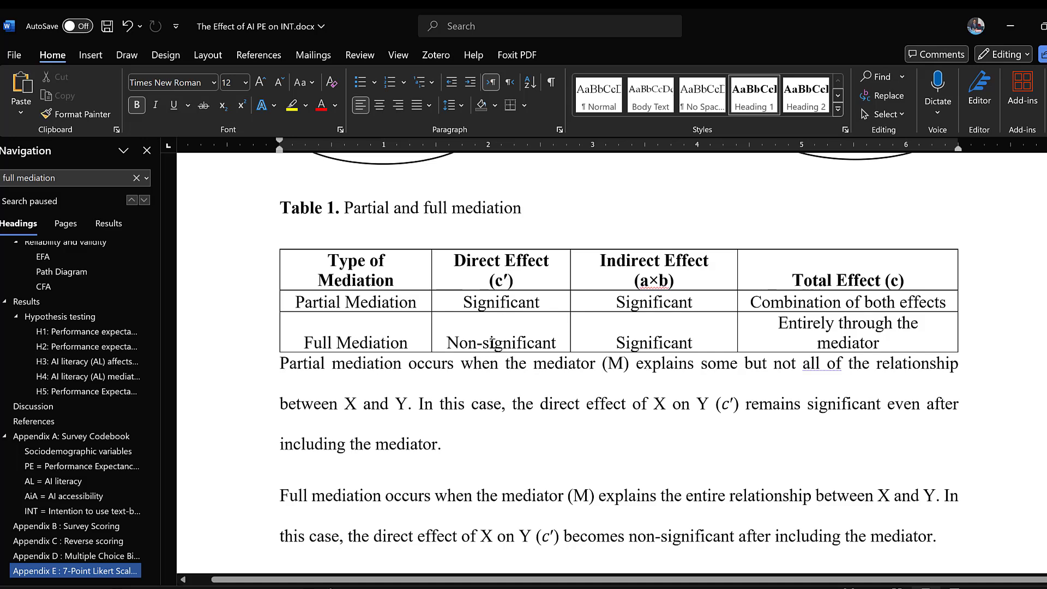
{"action": "left_click_drag", "start_coordinate": [679, 275], "coordinate": [637, 279]}
{"action": "left_click", "coordinate": [637, 356]}
Scroll back to the Perceived value mediation diagram
{"action": "scroll", "coordinate": [451, 442], "scroll_direction": "up", "scroll_amount": 5}
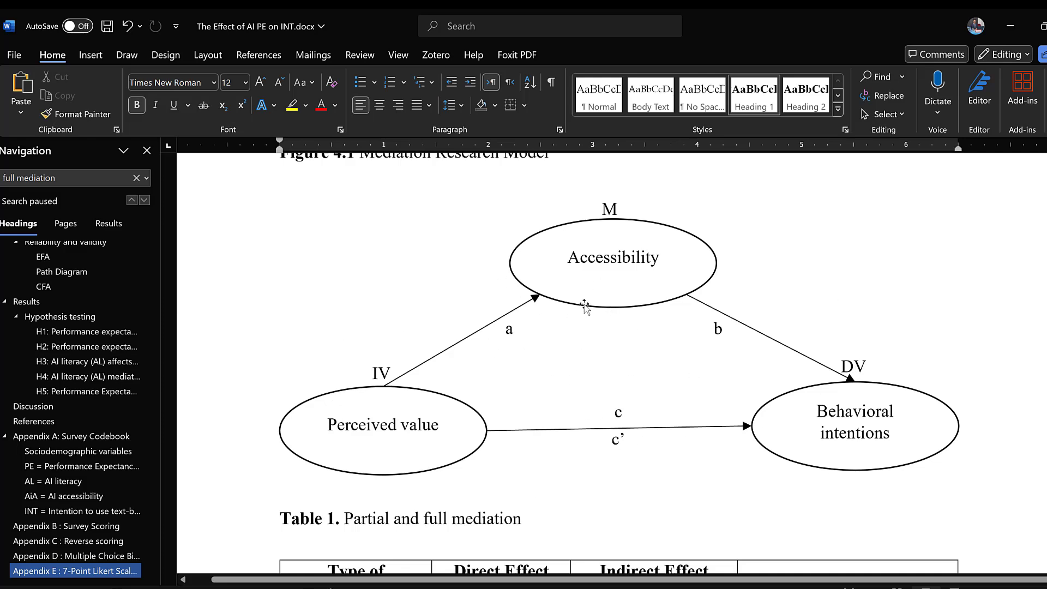
{"action": "scroll", "coordinate": [568, 306], "scroll_direction": "down", "scroll_amount": 1}
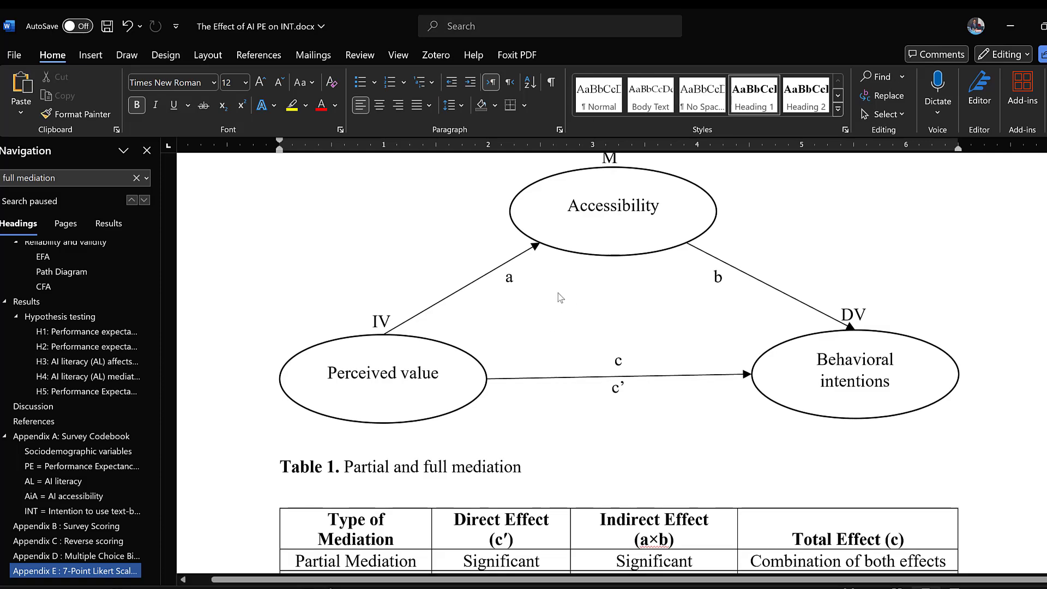
{"action": "scroll", "coordinate": [568, 289], "scroll_direction": "down", "scroll_amount": 4}
{"action": "scroll", "coordinate": [572, 301], "scroll_direction": "down", "scroll_amount": 5}
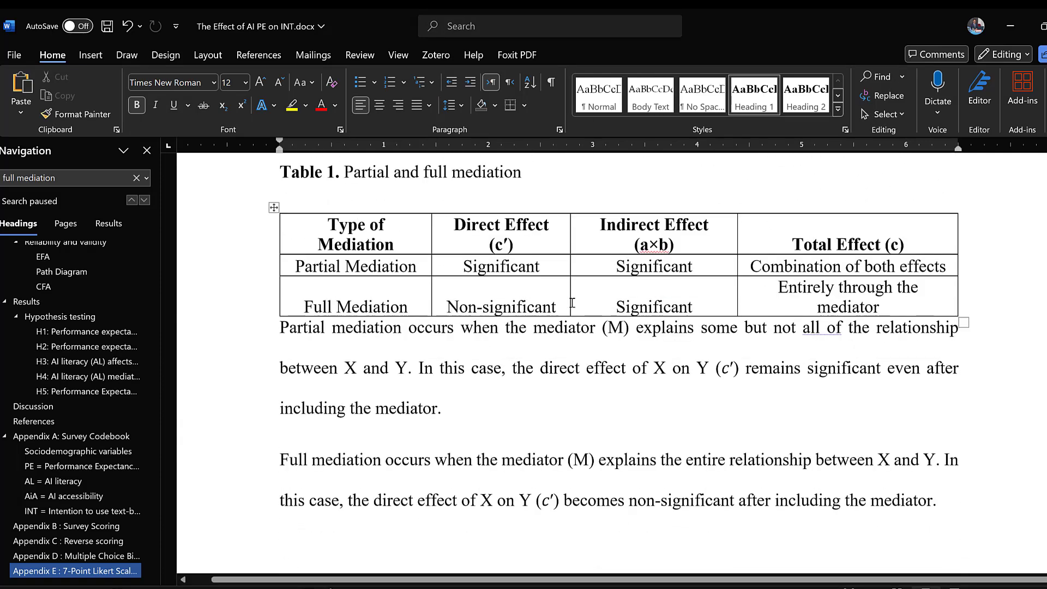
{"action": "scroll", "coordinate": [571, 305], "scroll_direction": "down", "scroll_amount": 8}
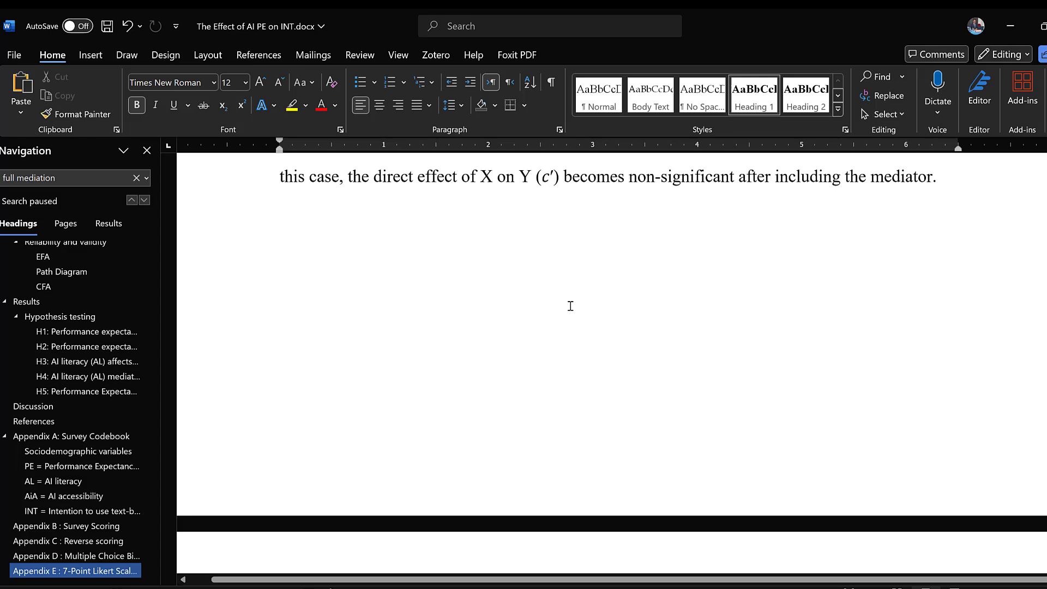
{"action": "scroll", "coordinate": [570, 305], "scroll_direction": "up", "scroll_amount": 1}
{"action": "scroll", "coordinate": [570, 305], "scroll_direction": "up", "scroll_amount": 10}
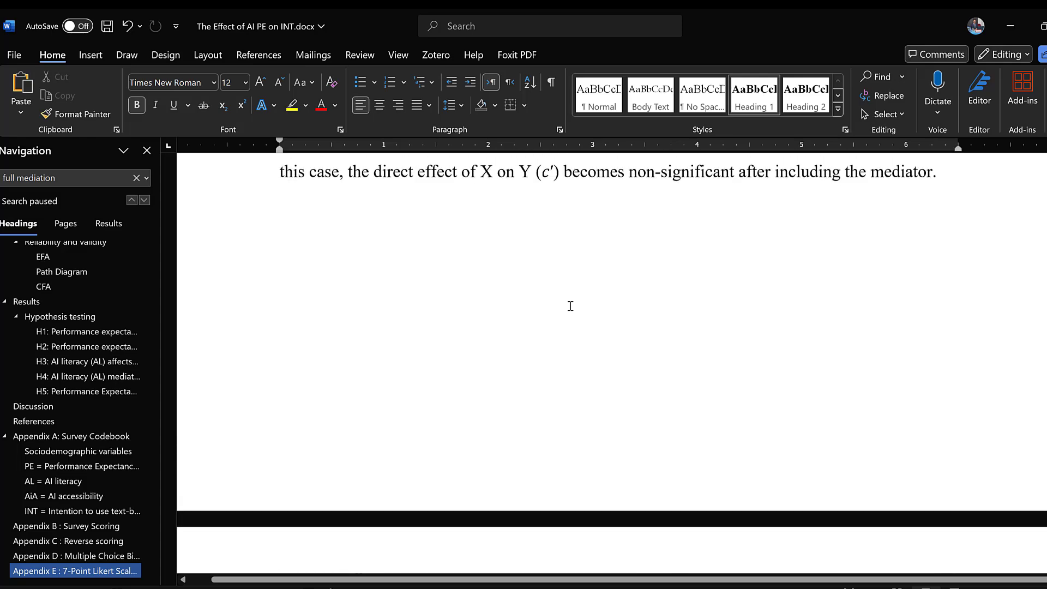
{"action": "scroll", "coordinate": [566, 324], "scroll_direction": "up", "scroll_amount": 1}
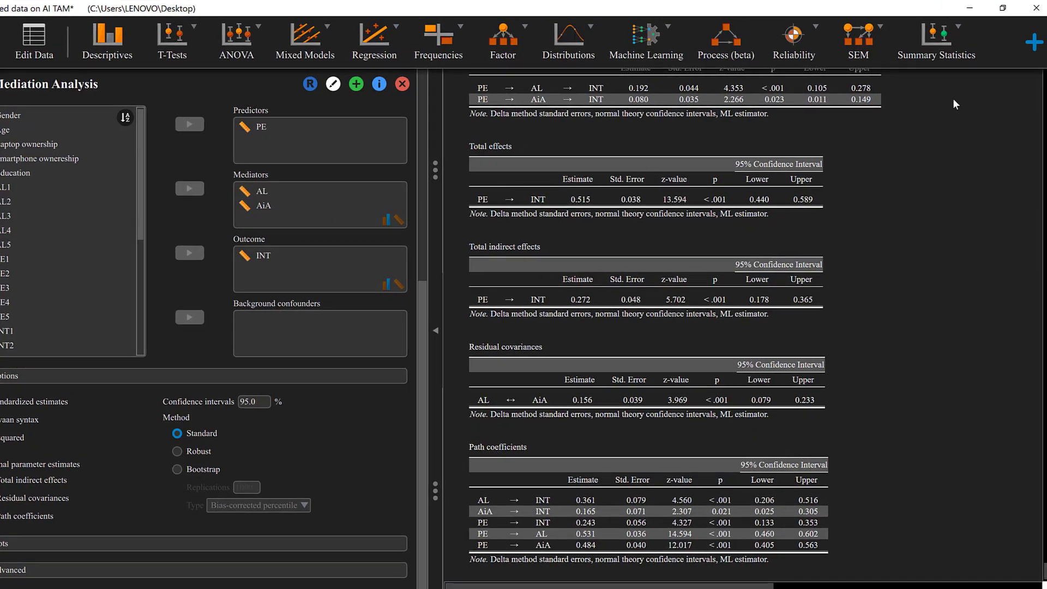
Start a new Classical Process Model analysis
{"action": "left_click", "coordinate": [1039, 42]}
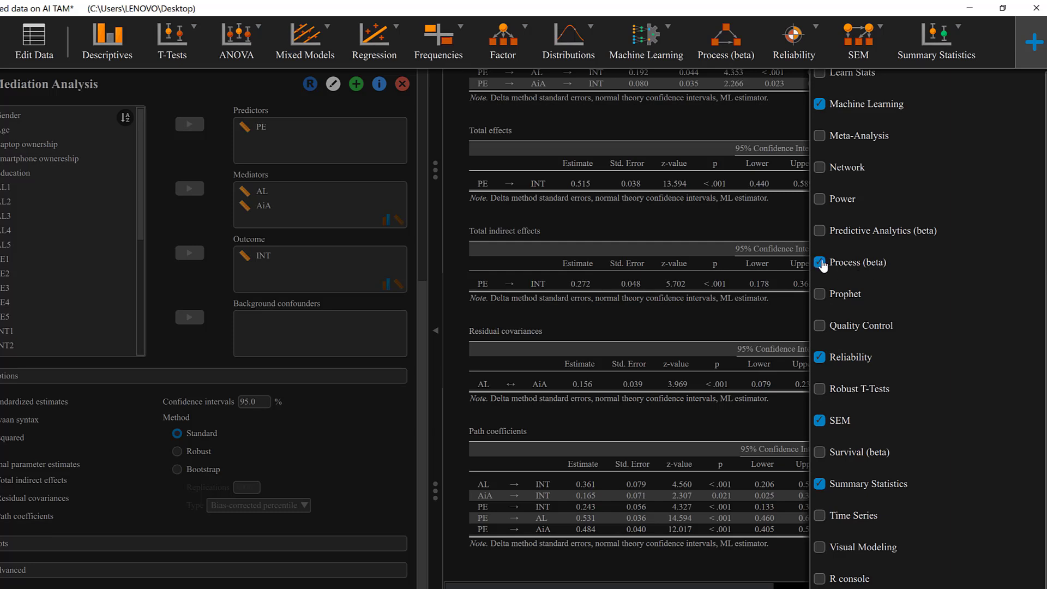
{"action": "left_click", "coordinate": [724, 53]}
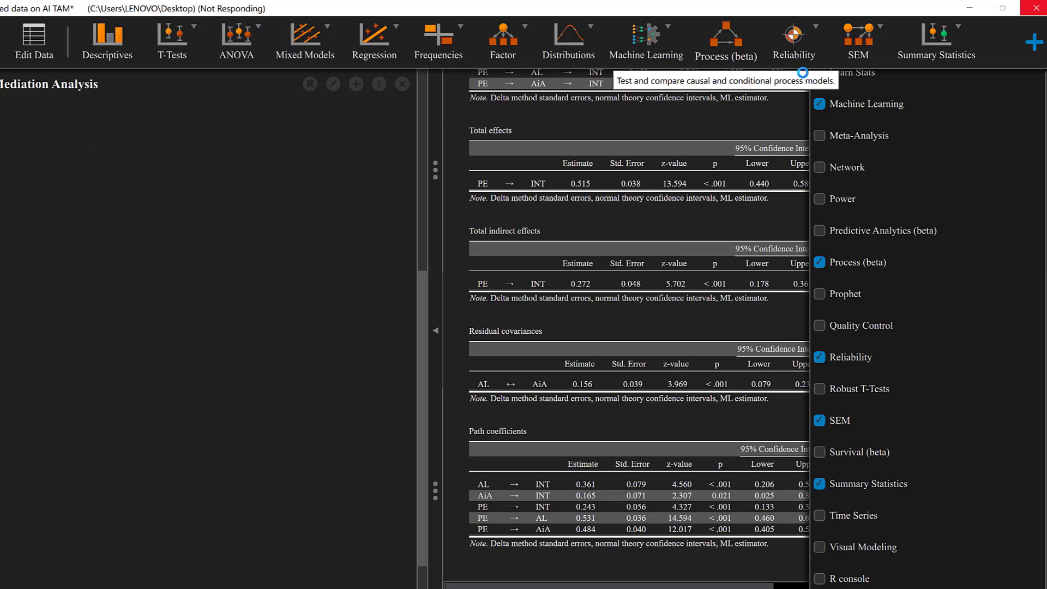
{"action": "scroll", "coordinate": [175, 290], "scroll_direction": "up", "scroll_amount": 3}
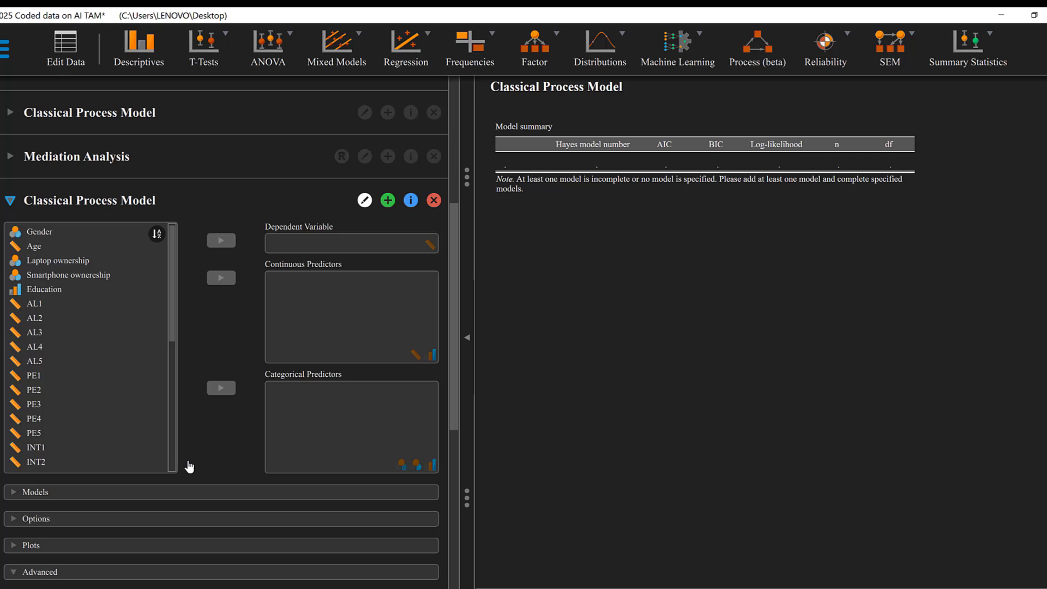
Specify Model 1 by Hayes model number and bring up the mediation models PDF
{"action": "left_click", "coordinate": [78, 493]}
{"action": "left_click", "coordinate": [158, 487]}
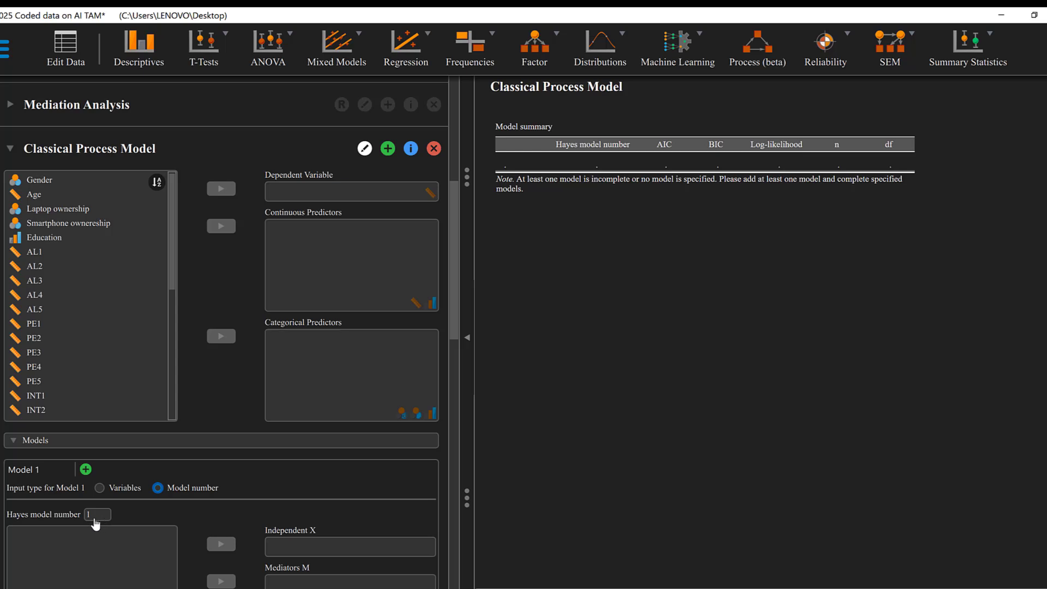
{"action": "scroll", "coordinate": [98, 521], "scroll_direction": "down", "scroll_amount": 1}
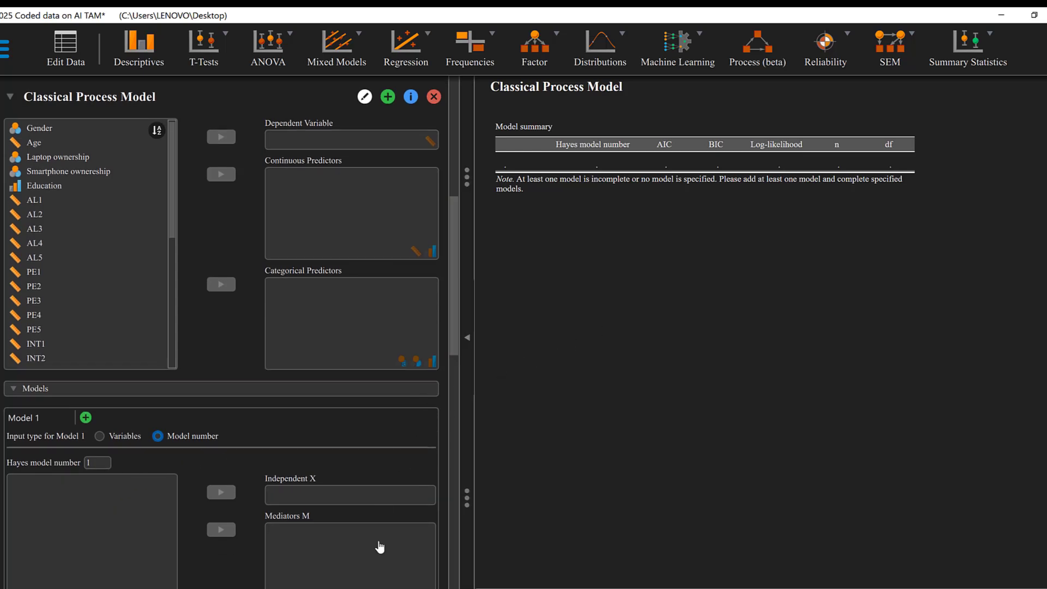
{"action": "key", "text": "alt+Tab"}
Browse the PDF appendix's model diagrams from Model 3 through Model 92
{"action": "scroll", "coordinate": [606, 213], "scroll_direction": "up", "scroll_amount": 2}
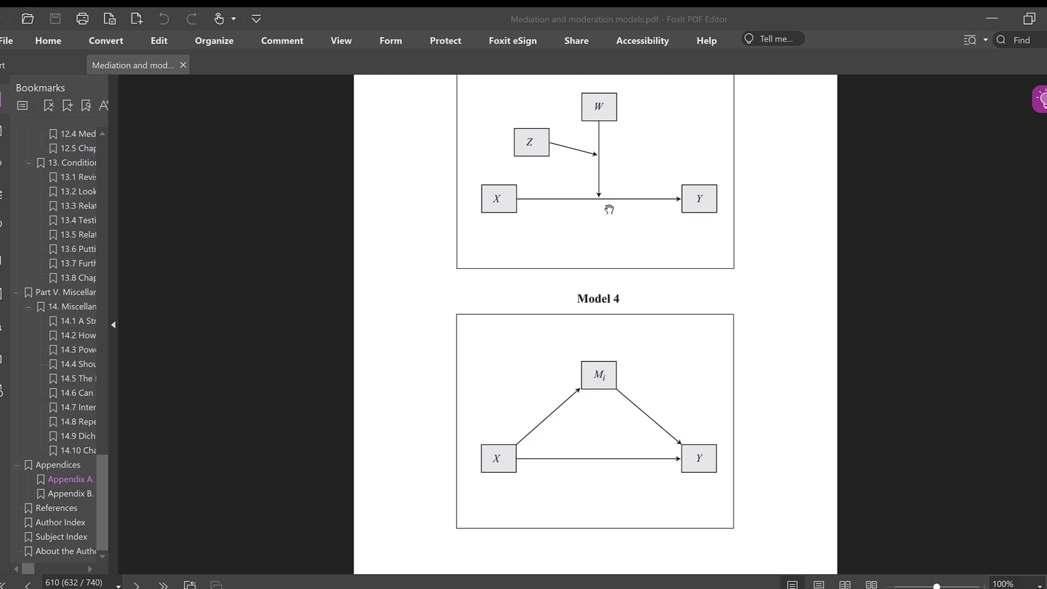
{"action": "scroll", "coordinate": [630, 233], "scroll_direction": "up", "scroll_amount": 5}
{"action": "scroll", "coordinate": [629, 234], "scroll_direction": "down", "scroll_amount": 4}
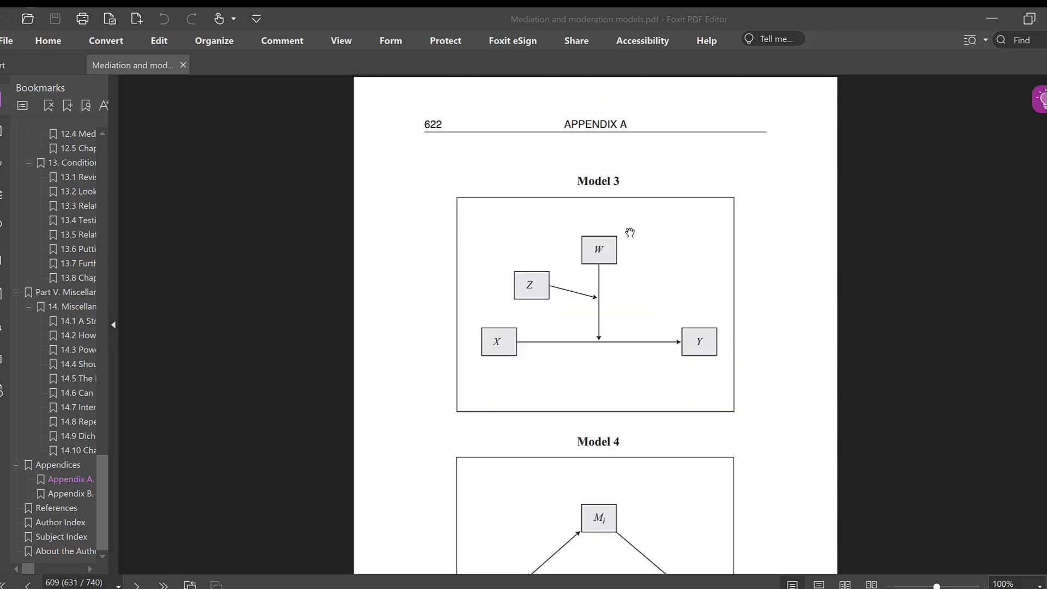
{"action": "scroll", "coordinate": [606, 183], "scroll_direction": "down", "scroll_amount": 2}
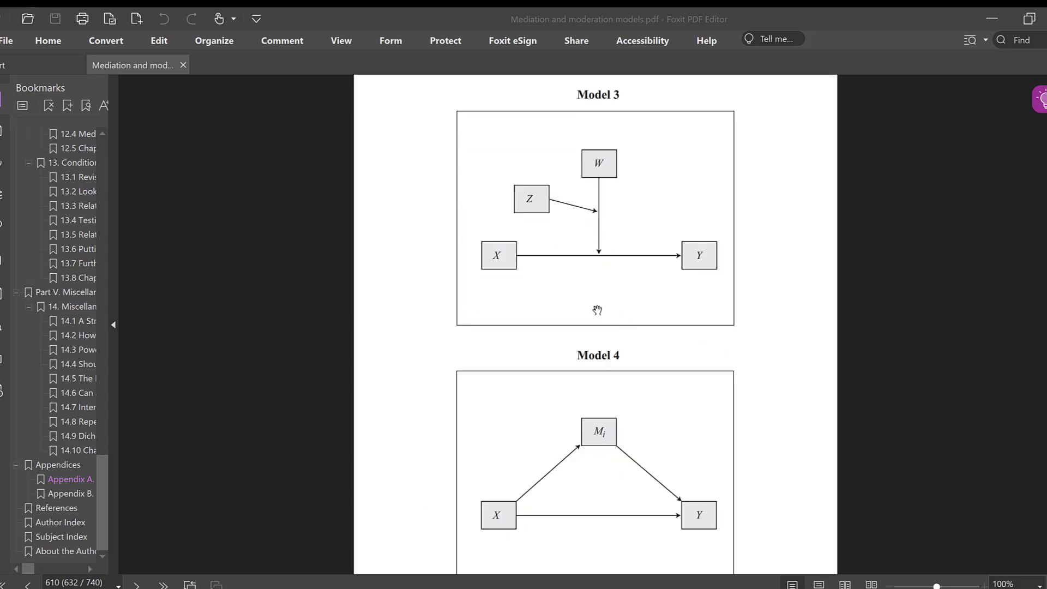
{"action": "scroll", "coordinate": [599, 309], "scroll_direction": "down", "scroll_amount": 2}
{"action": "scroll", "coordinate": [609, 337], "scroll_direction": "down", "scroll_amount": 10}
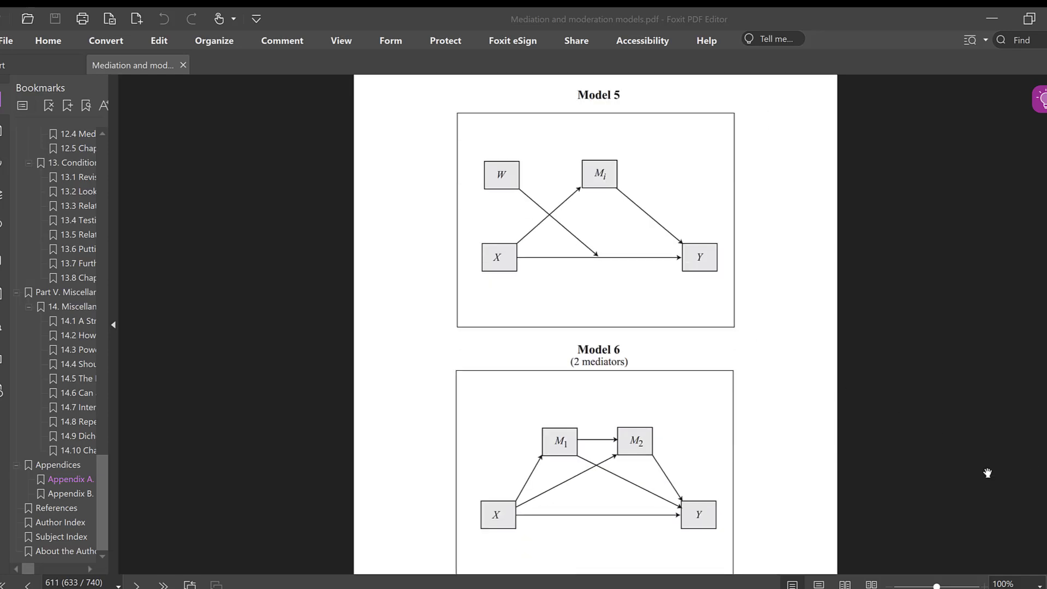
{"action": "scroll", "coordinate": [595, 325], "scroll_direction": "down", "scroll_amount": 20}
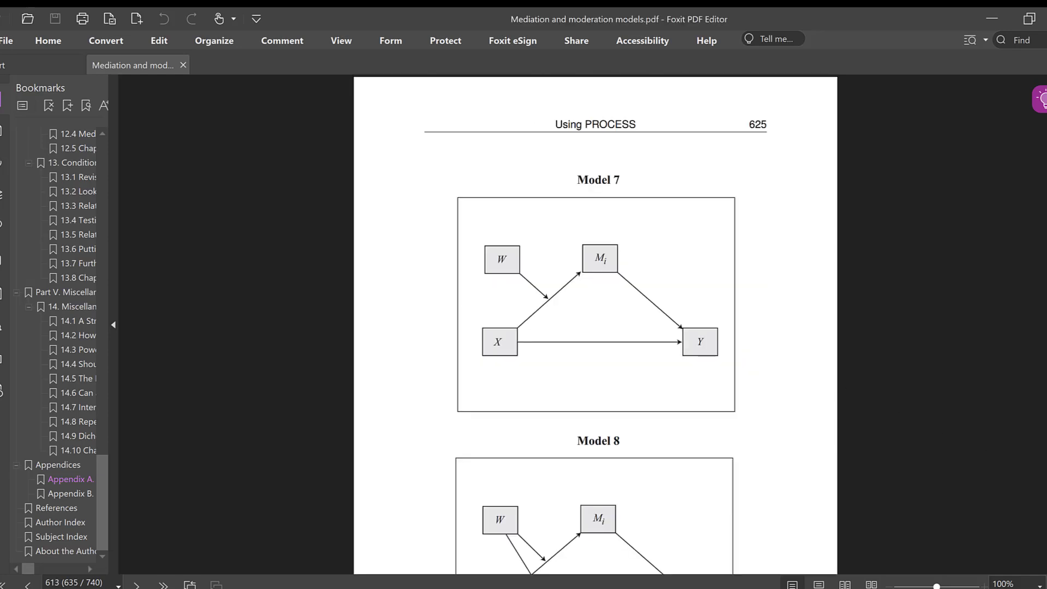
{"action": "scroll", "coordinate": [595, 325], "scroll_direction": "down", "scroll_amount": 20}
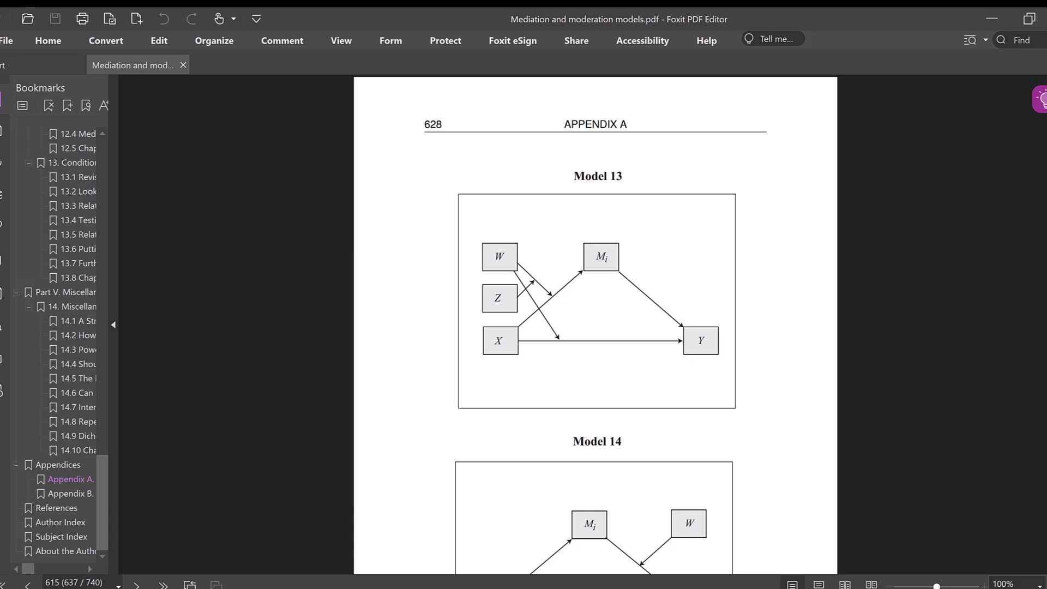
{"action": "scroll", "coordinate": [596, 325], "scroll_direction": "down", "scroll_amount": 20}
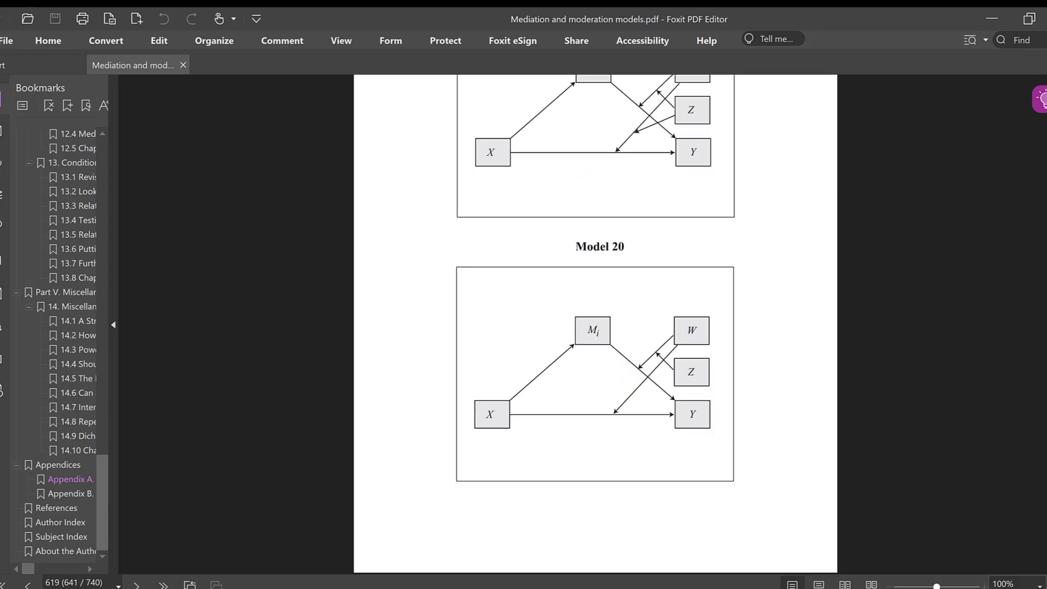
{"action": "scroll", "coordinate": [596, 325], "scroll_direction": "down", "scroll_amount": 20}
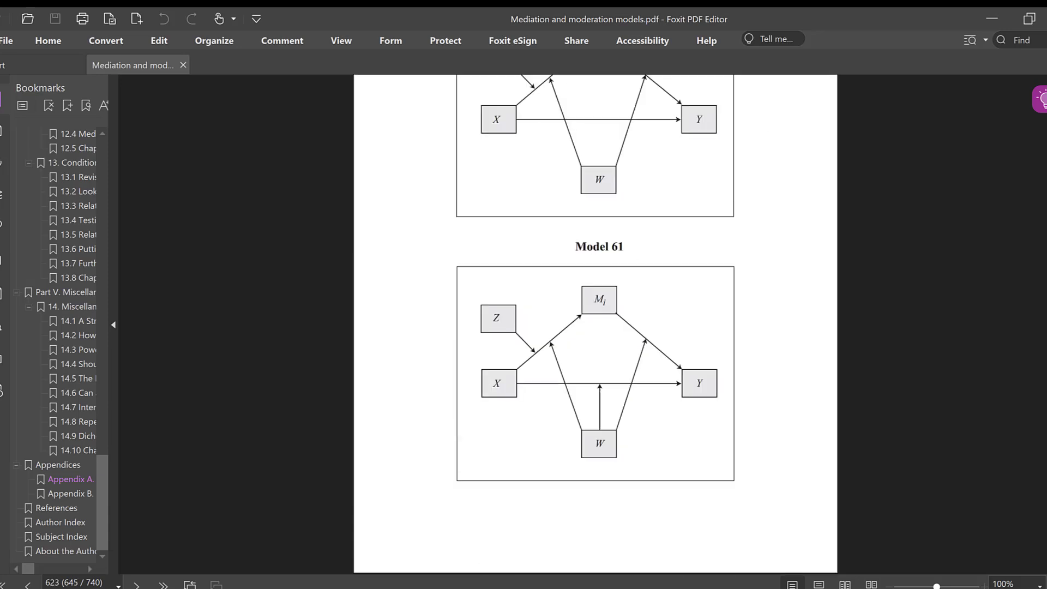
{"action": "scroll", "coordinate": [596, 325], "scroll_direction": "down", "scroll_amount": 20}
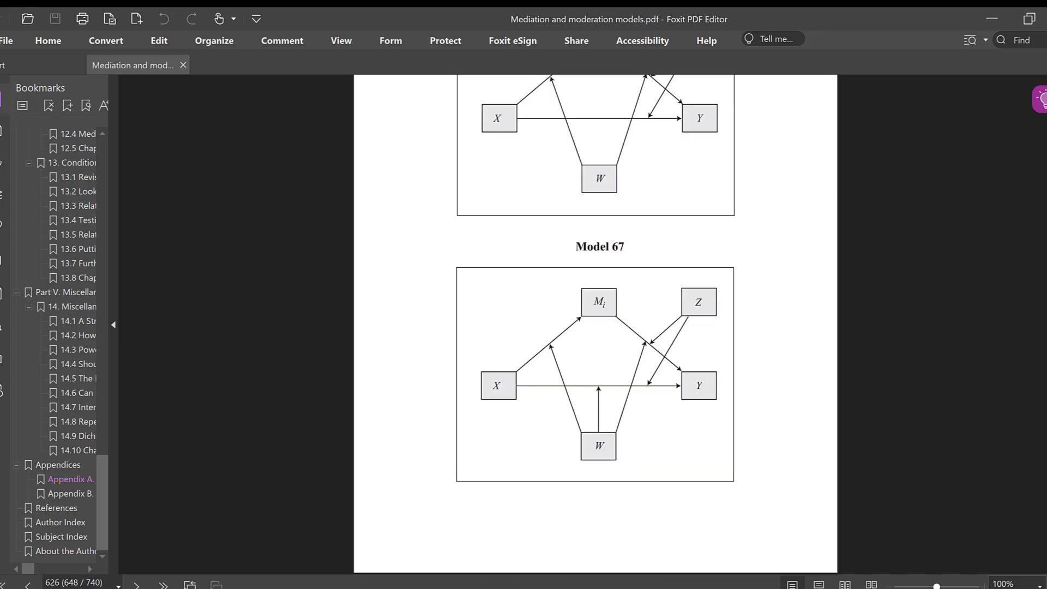
{"action": "scroll", "coordinate": [762, 230], "scroll_direction": "down", "scroll_amount": 20}
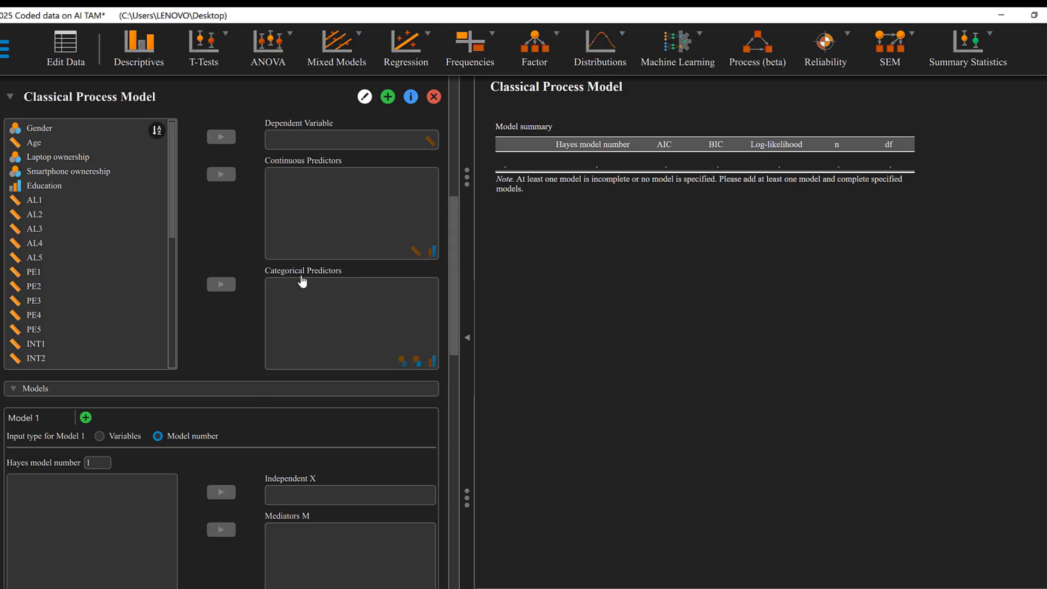
Expand the process model's Options section exposing Lavaan syntax and R-squared
{"action": "scroll", "coordinate": [125, 371], "scroll_direction": "down", "scroll_amount": 1}
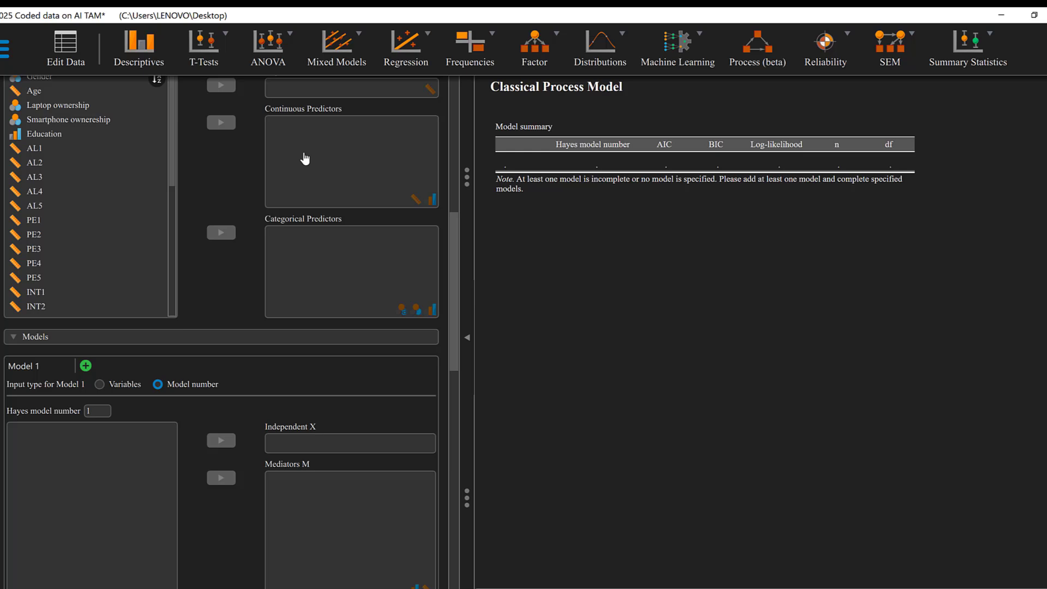
{"action": "scroll", "coordinate": [300, 174], "scroll_direction": "up", "scroll_amount": 1}
{"action": "scroll", "coordinate": [289, 229], "scroll_direction": "down", "scroll_amount": 2}
{"action": "scroll", "coordinate": [293, 370], "scroll_direction": "down", "scroll_amount": 1}
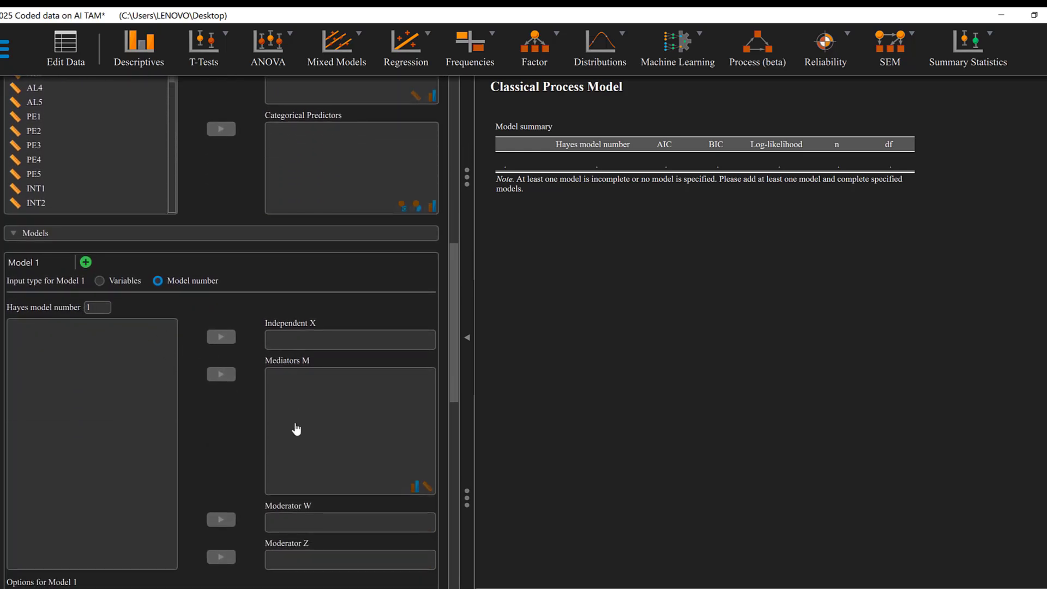
{"action": "scroll", "coordinate": [295, 427], "scroll_direction": "down", "scroll_amount": 3}
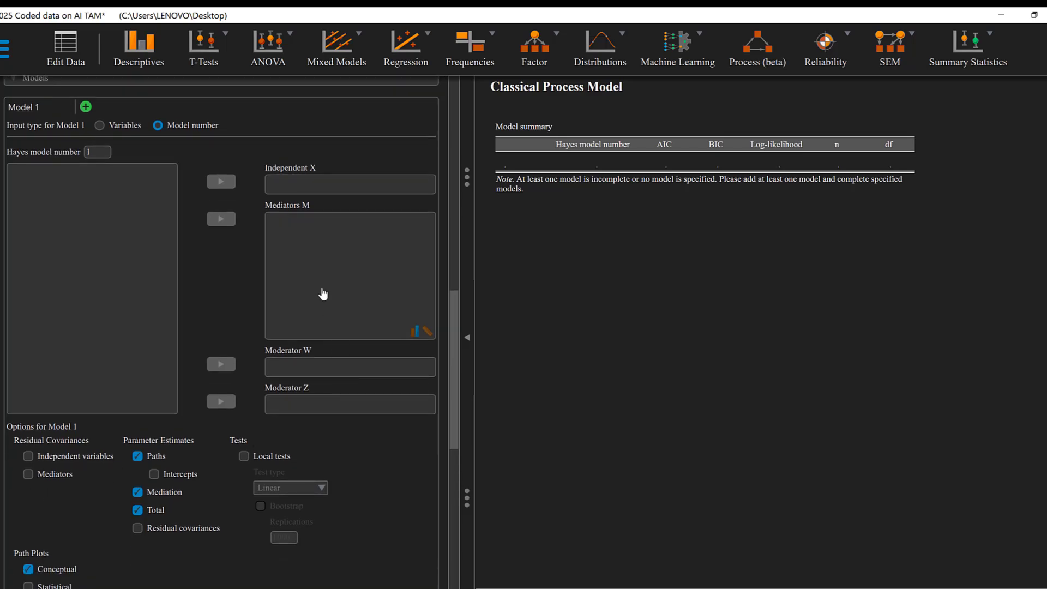
{"action": "scroll", "coordinate": [330, 229], "scroll_direction": "down", "scroll_amount": 1}
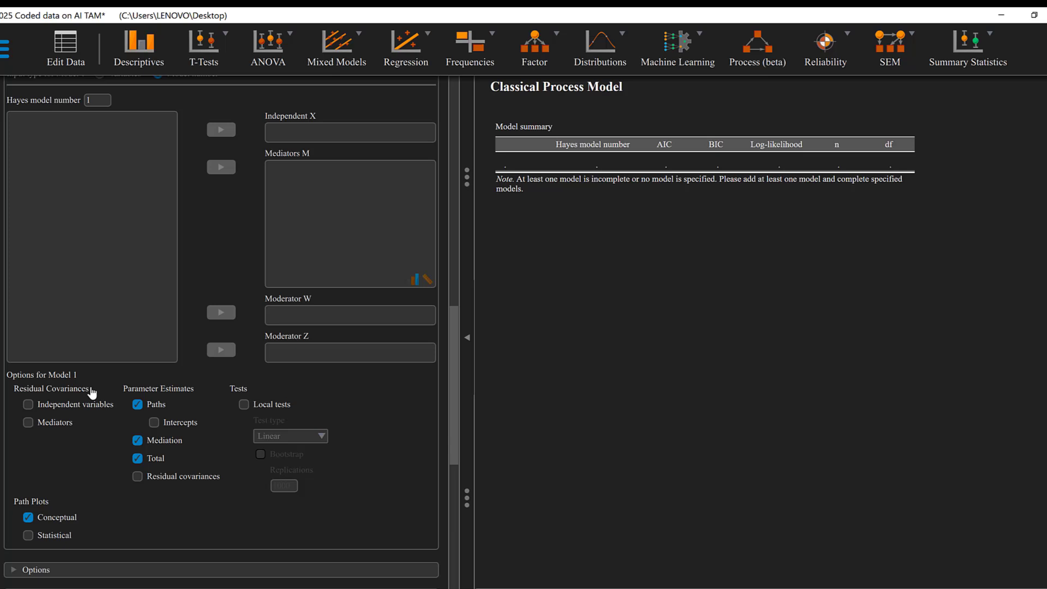
{"action": "scroll", "coordinate": [62, 513], "scroll_direction": "down", "scroll_amount": 1}
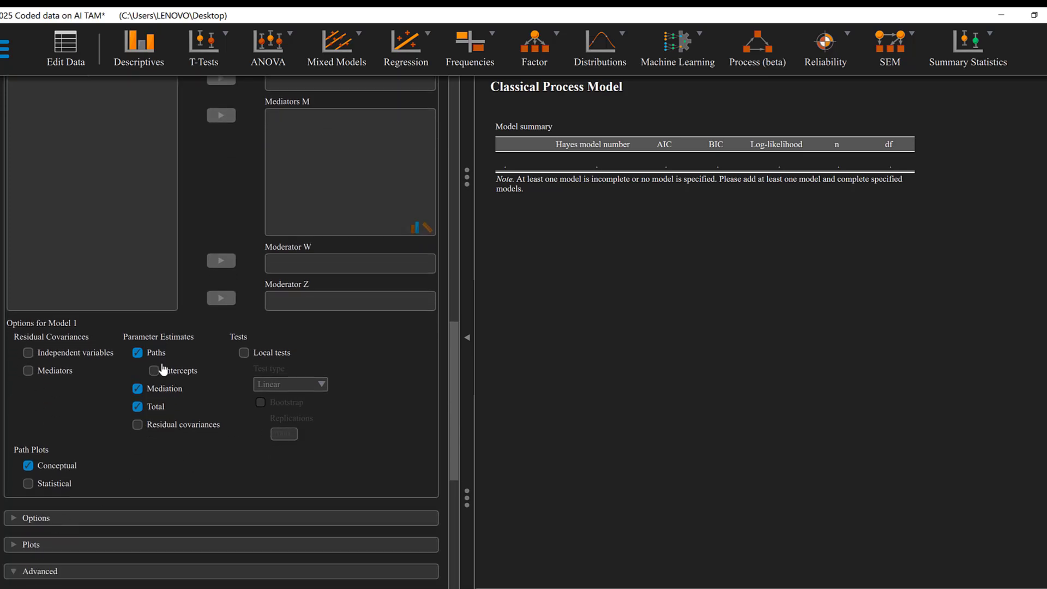
{"action": "left_click", "coordinate": [67, 524]}
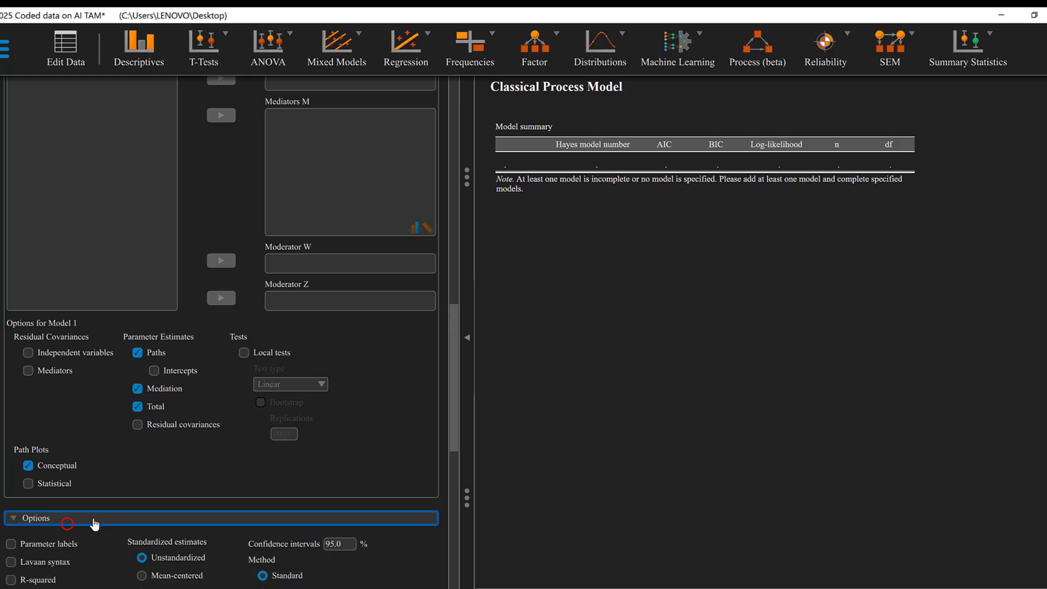
Expand the Plots section for path plot settings and collapse Advanced
{"action": "scroll", "coordinate": [94, 524], "scroll_direction": "down", "scroll_amount": 9}
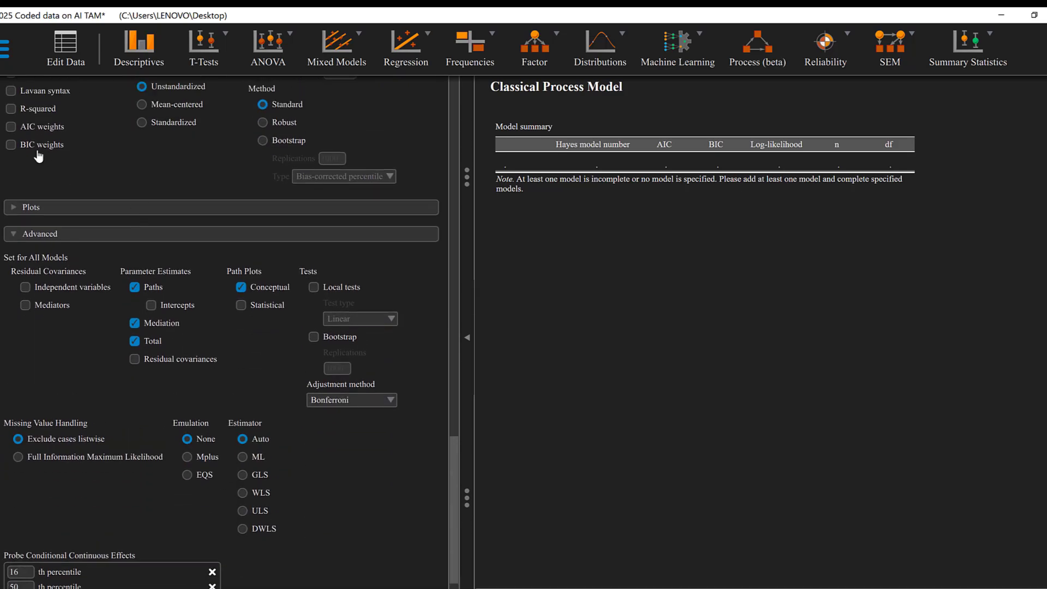
{"action": "scroll", "coordinate": [93, 175], "scroll_direction": "up", "scroll_amount": 1}
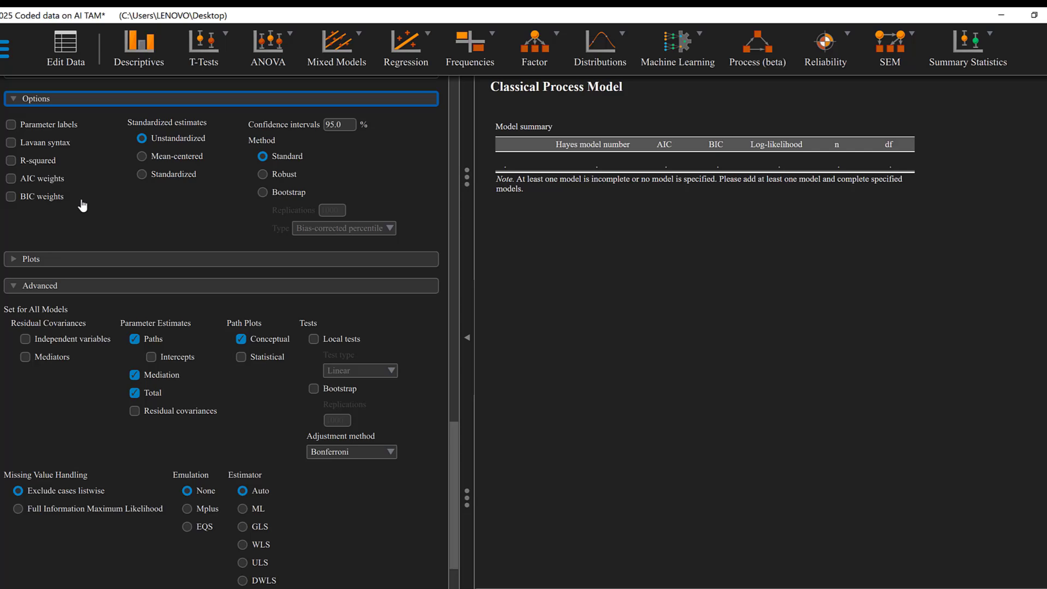
{"action": "left_click", "coordinate": [46, 259]}
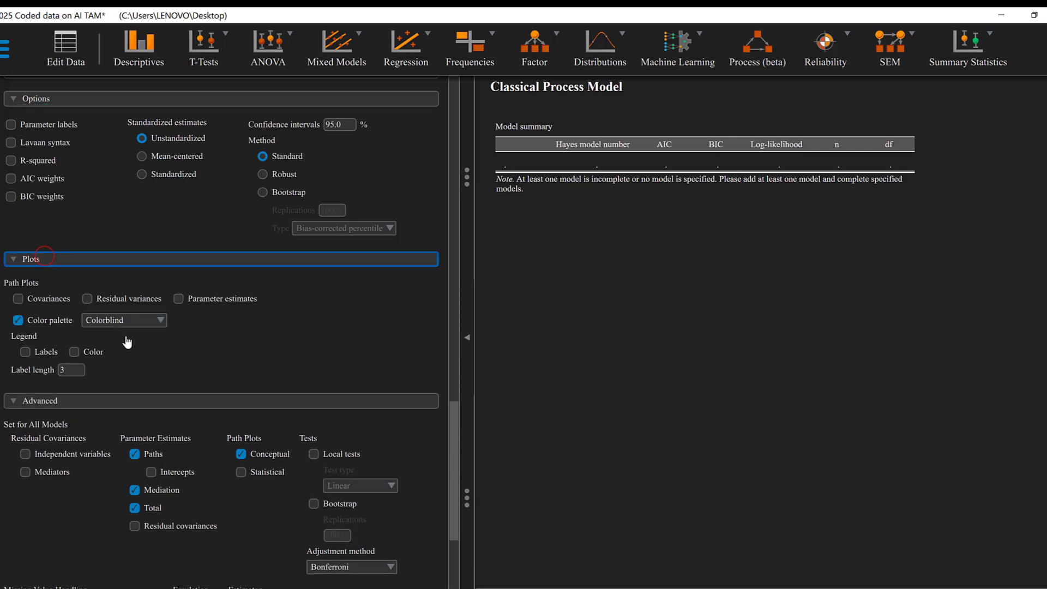
{"action": "scroll", "coordinate": [109, 354], "scroll_direction": "down", "scroll_amount": 1}
{"action": "left_click", "coordinate": [77, 353]}
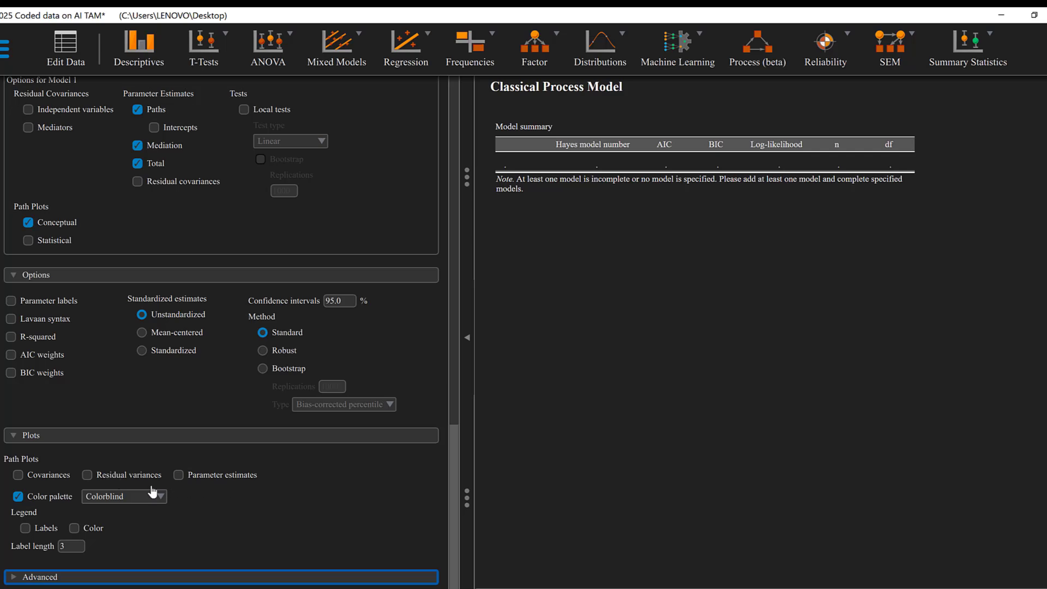
{"action": "scroll", "coordinate": [147, 266], "scroll_direction": "up", "scroll_amount": 15}
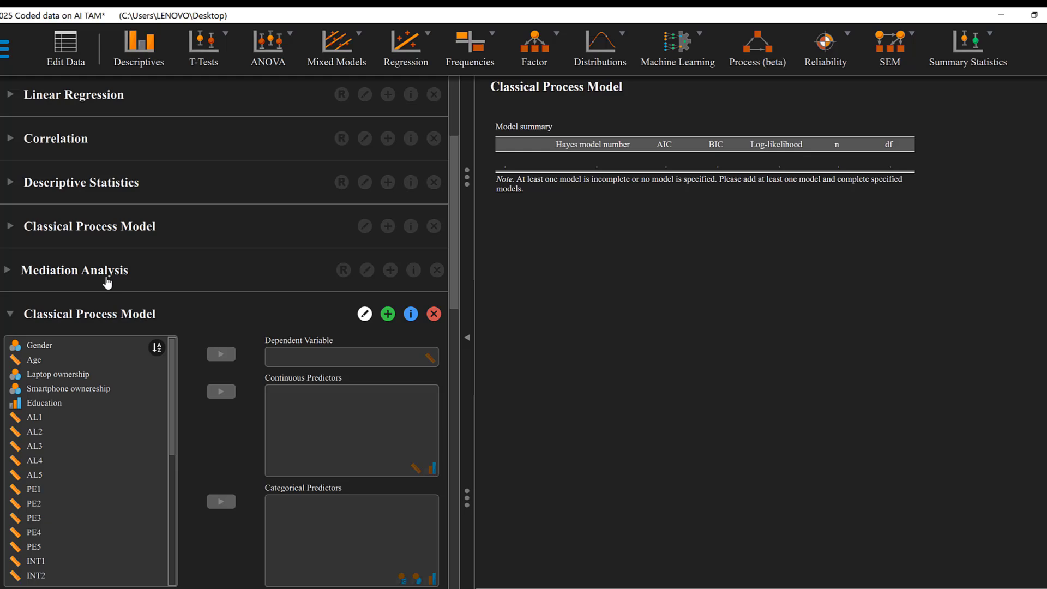
In Mediation Analysis plot settings, enable the model path plot with parameter estimates and a legend
{"action": "left_click", "coordinate": [73, 273]}
{"action": "scroll", "coordinate": [65, 517], "scroll_direction": "down", "scroll_amount": 5}
{"action": "left_click", "coordinate": [64, 511]}
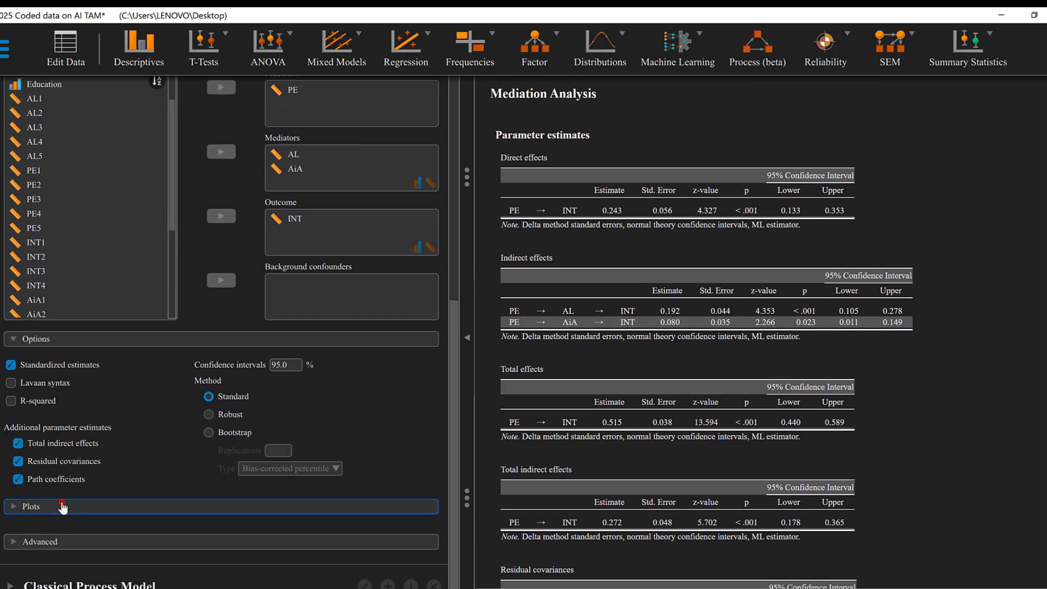
{"action": "left_click", "coordinate": [12, 481]}
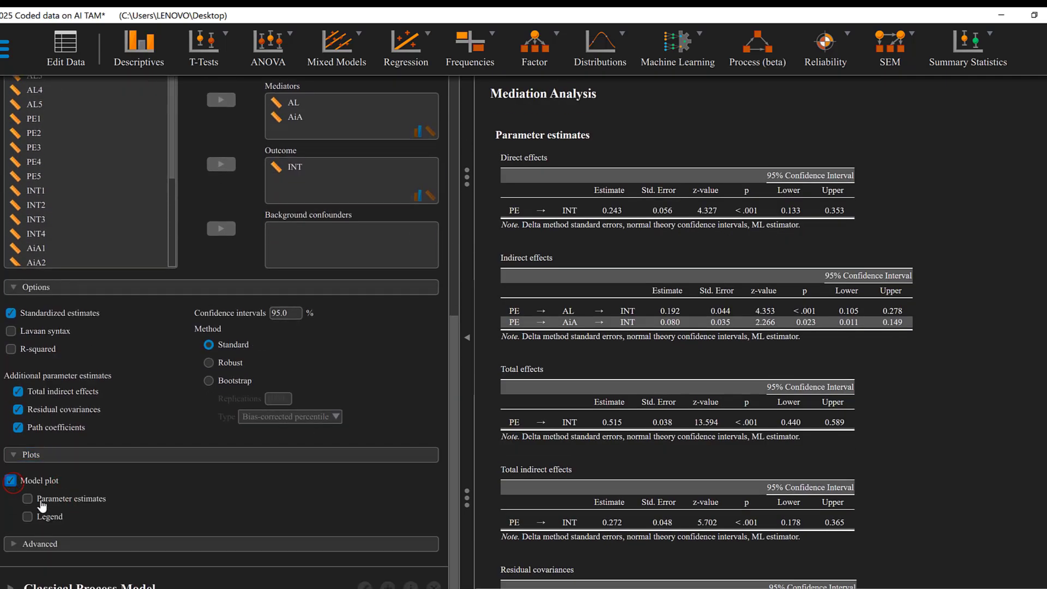
{"action": "left_click", "coordinate": [28, 499]}
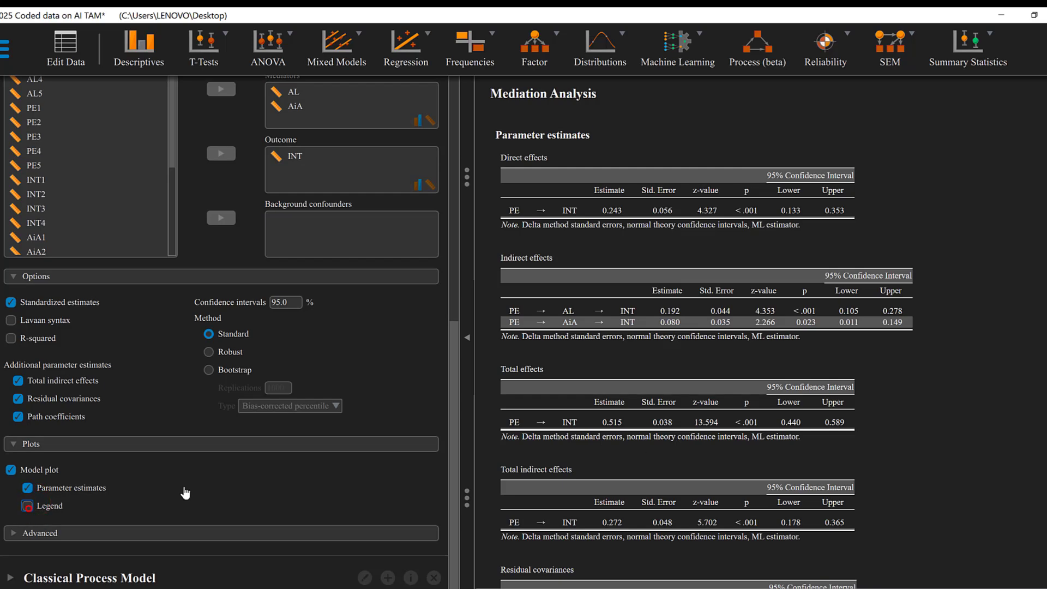
{"action": "left_click", "coordinate": [26, 506]}
{"action": "scroll", "coordinate": [699, 430], "scroll_direction": "down", "scroll_amount": 10}
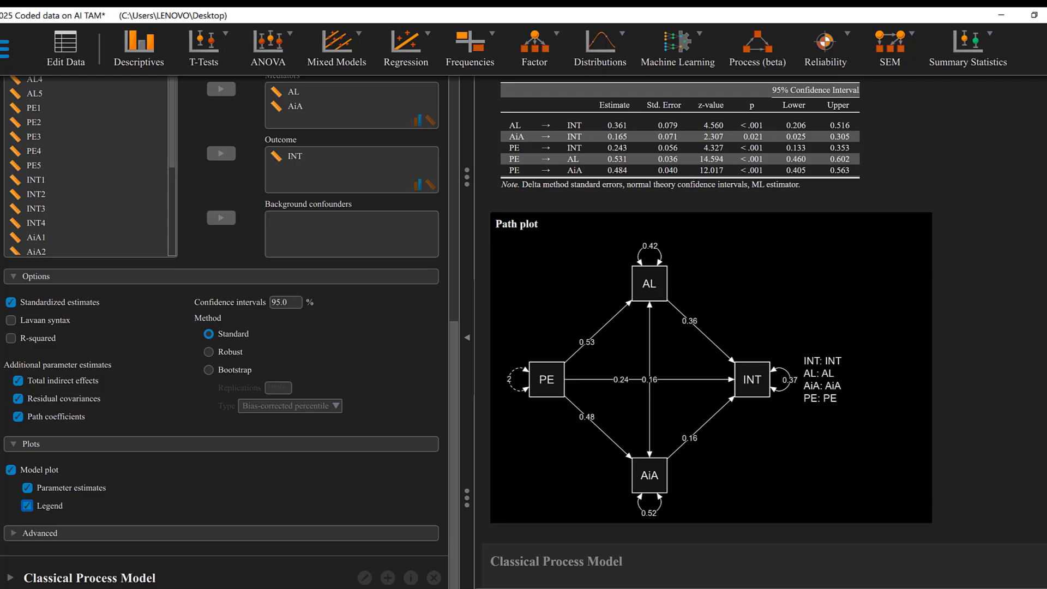
In the Word thesis, view Figure 1 under Conceptual framework, then return to JASP's path plot
{"action": "mouse_move", "coordinate": [579, 586]}
{"action": "left_click", "coordinate": [439, 553]}
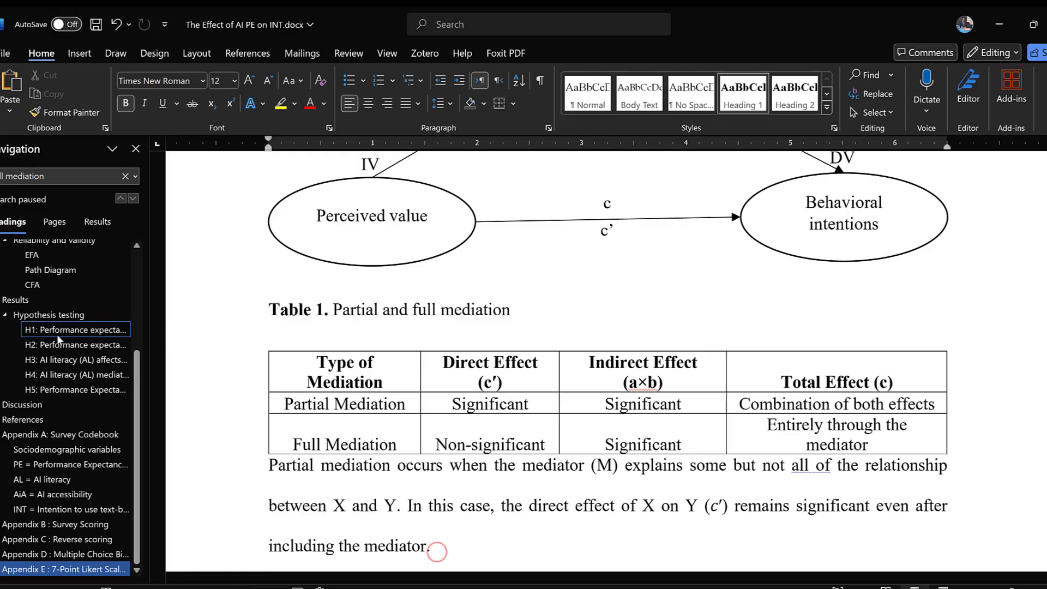
{"action": "scroll", "coordinate": [52, 300], "scroll_direction": "up", "scroll_amount": 1}
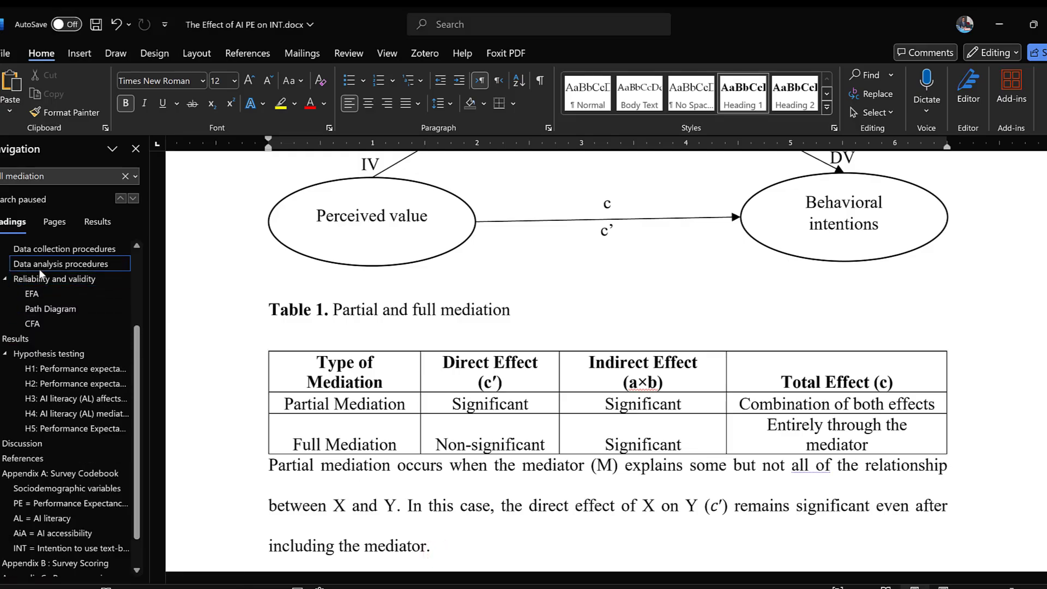
{"action": "scroll", "coordinate": [39, 274], "scroll_direction": "up", "scroll_amount": 1}
{"action": "left_click", "coordinate": [60, 269]}
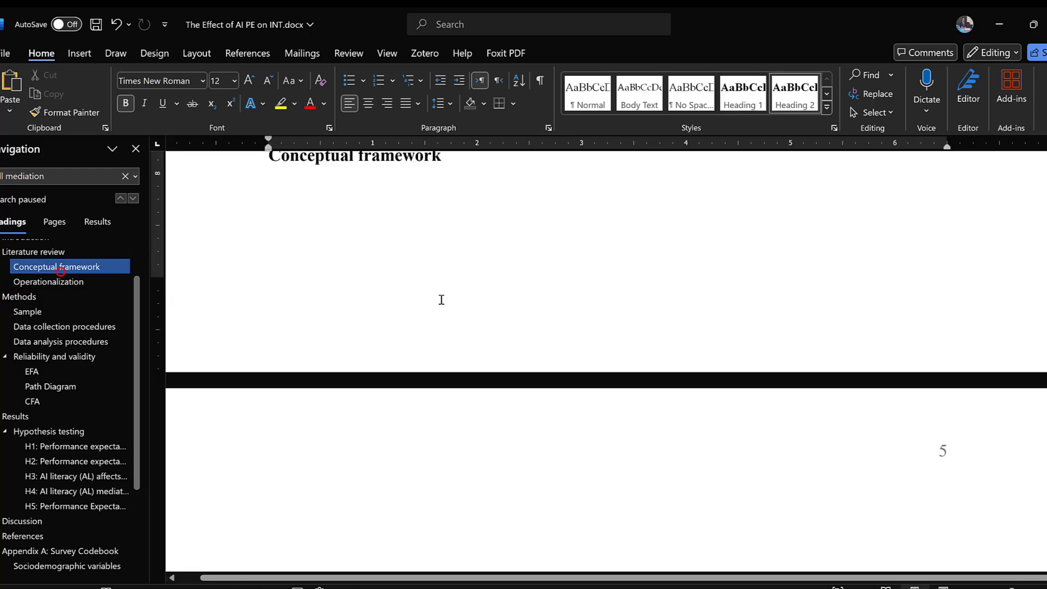
{"action": "scroll", "coordinate": [575, 289], "scroll_direction": "down", "scroll_amount": 8}
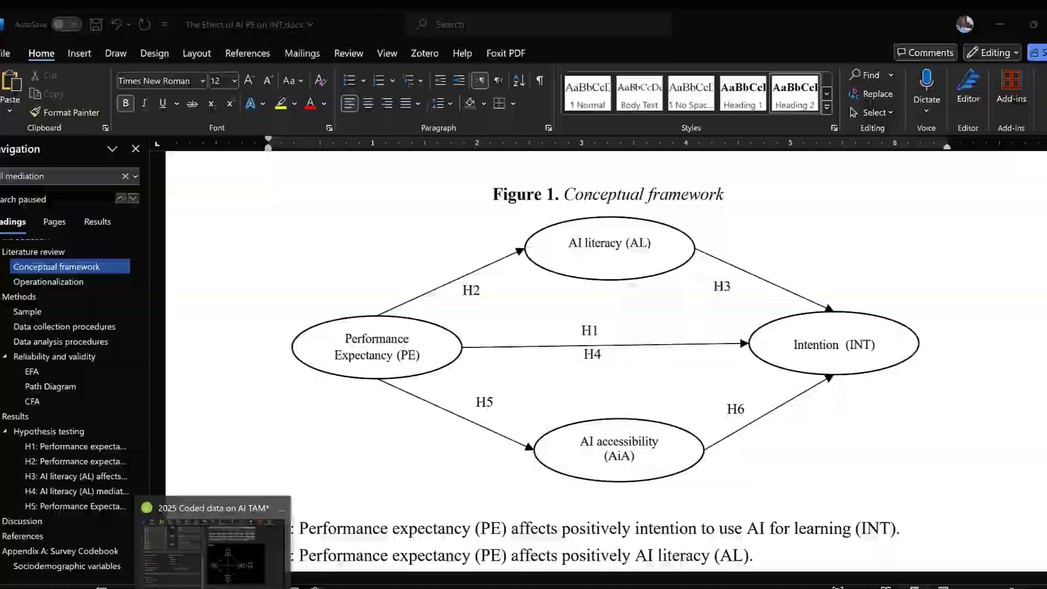
{"action": "left_click", "coordinate": [235, 561]}
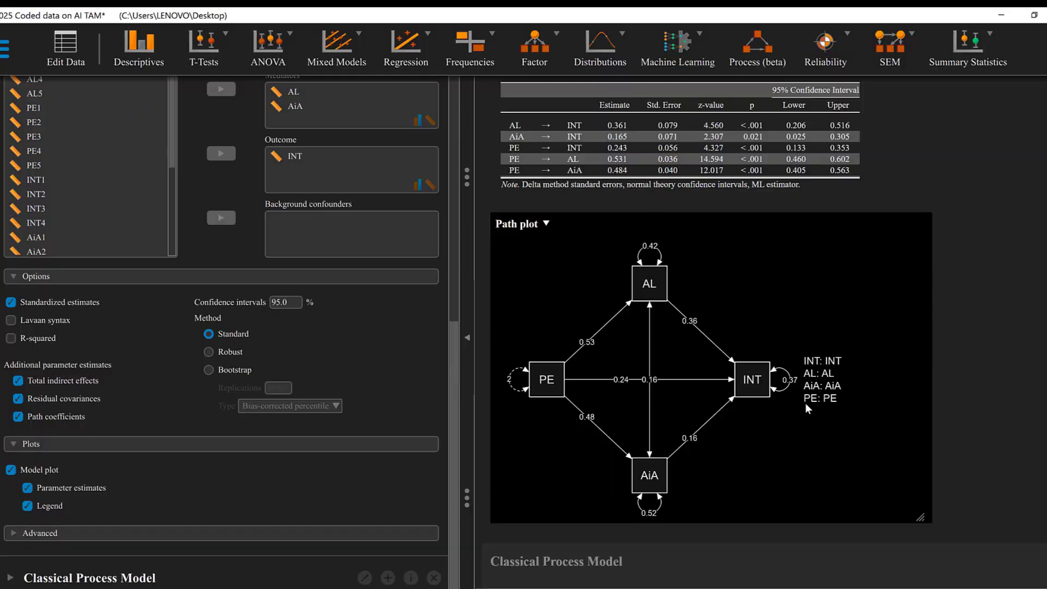
Remove the legend from the mediation path plot and expand the Advanced estimation settings
{"action": "left_click", "coordinate": [27, 506]}
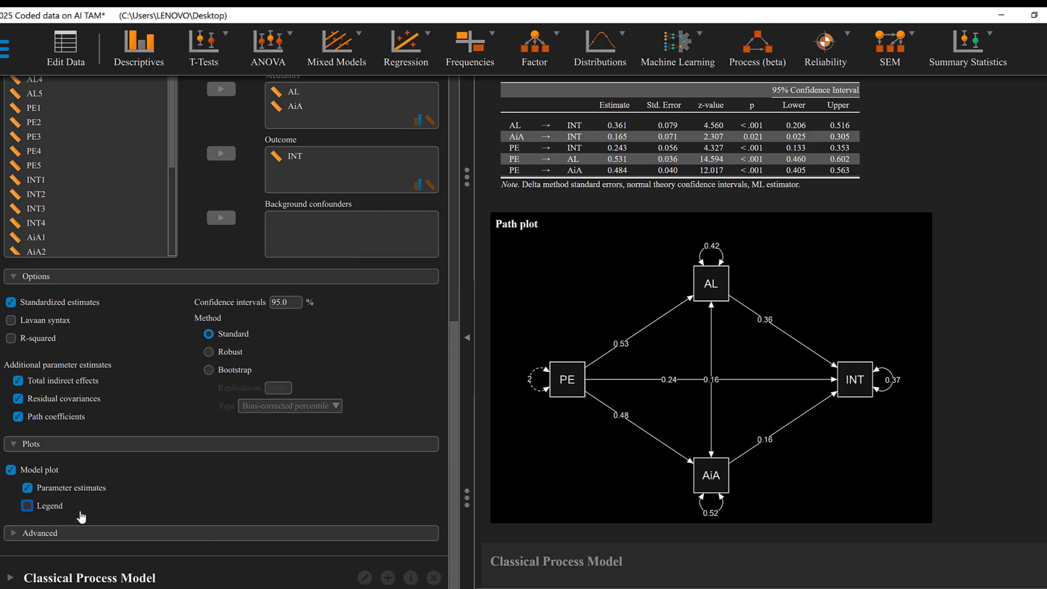
{"action": "left_click", "coordinate": [50, 534]}
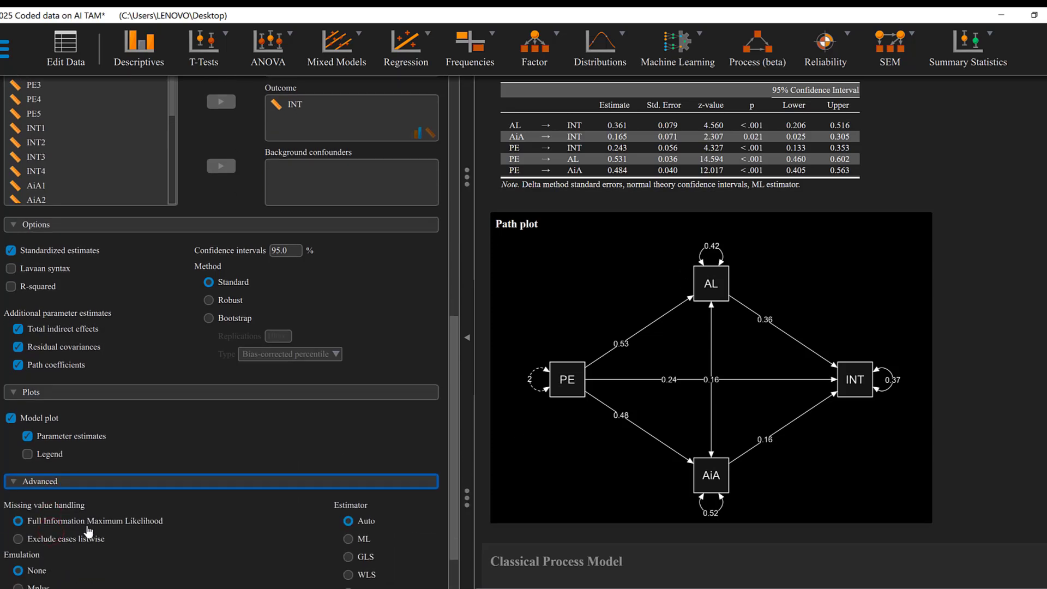
{"action": "scroll", "coordinate": [371, 526], "scroll_direction": "down", "scroll_amount": 1}
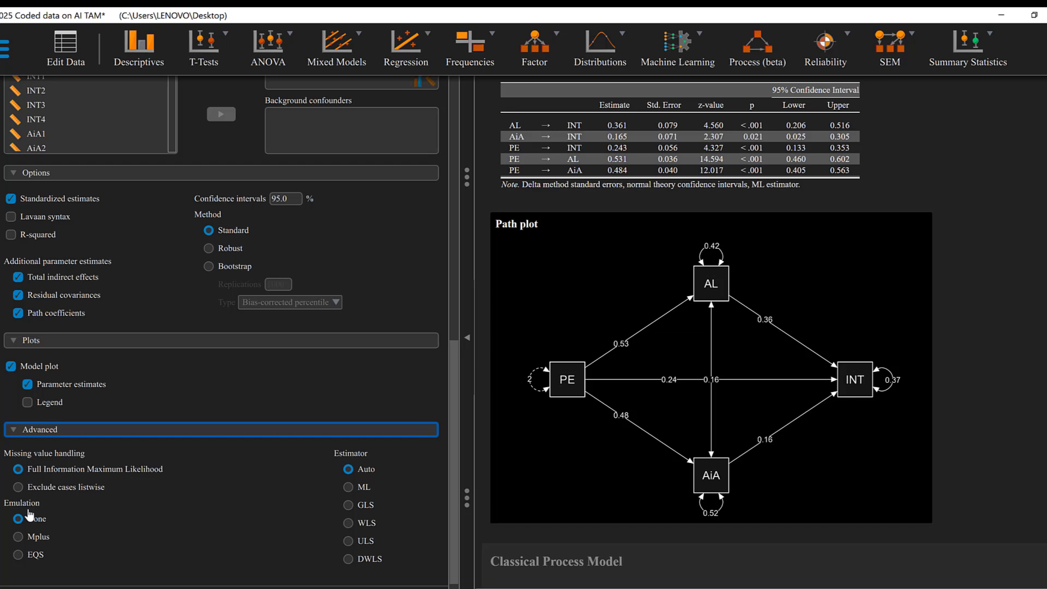
{"action": "scroll", "coordinate": [50, 522], "scroll_direction": "down", "scroll_amount": 1}
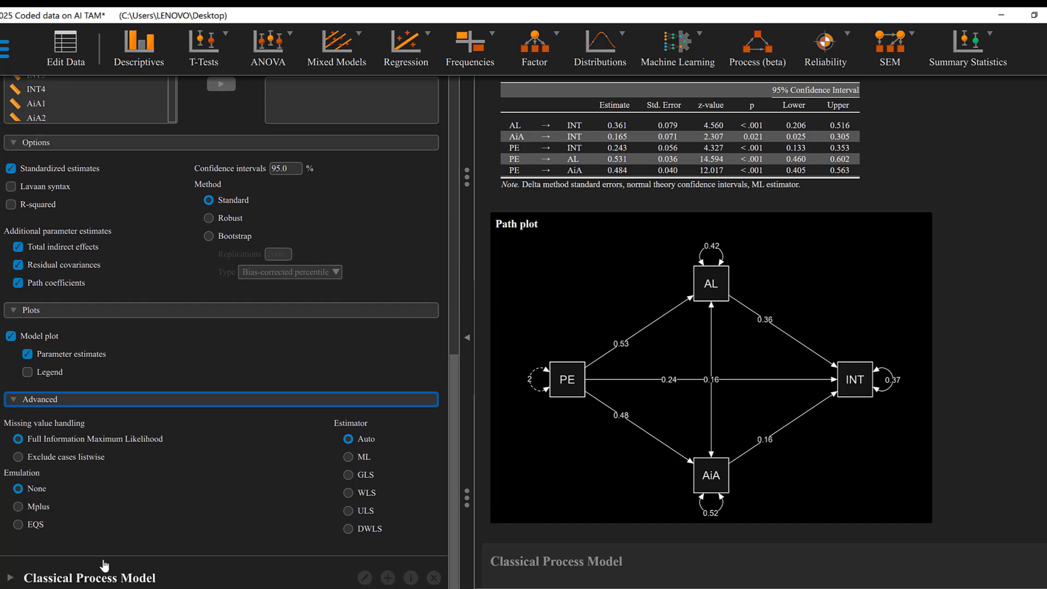
{"action": "scroll", "coordinate": [112, 406], "scroll_direction": "up", "scroll_amount": 10}
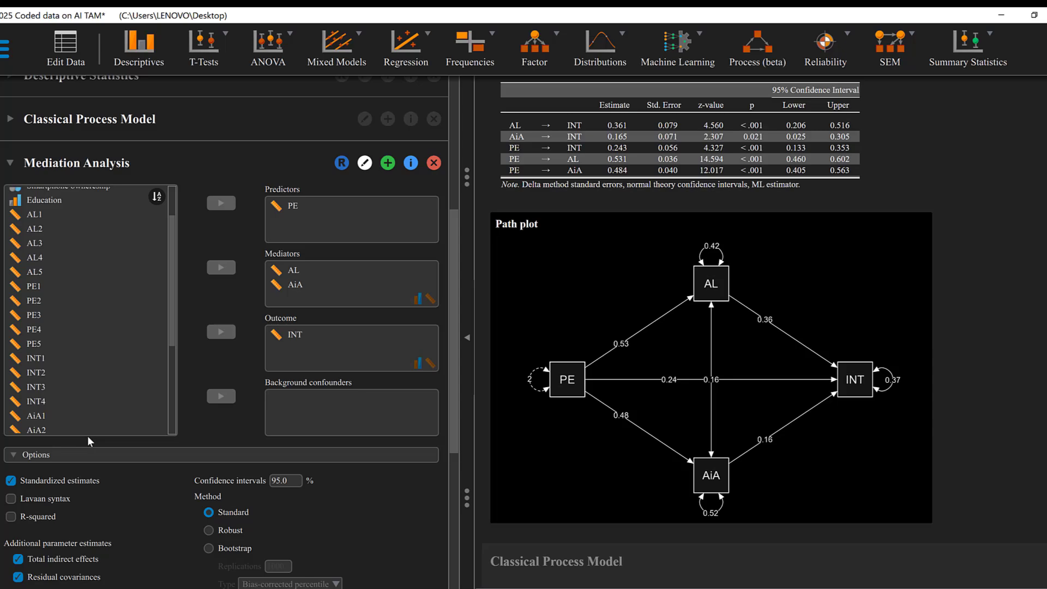
{"action": "scroll", "coordinate": [51, 458], "scroll_direction": "down", "scroll_amount": 3}
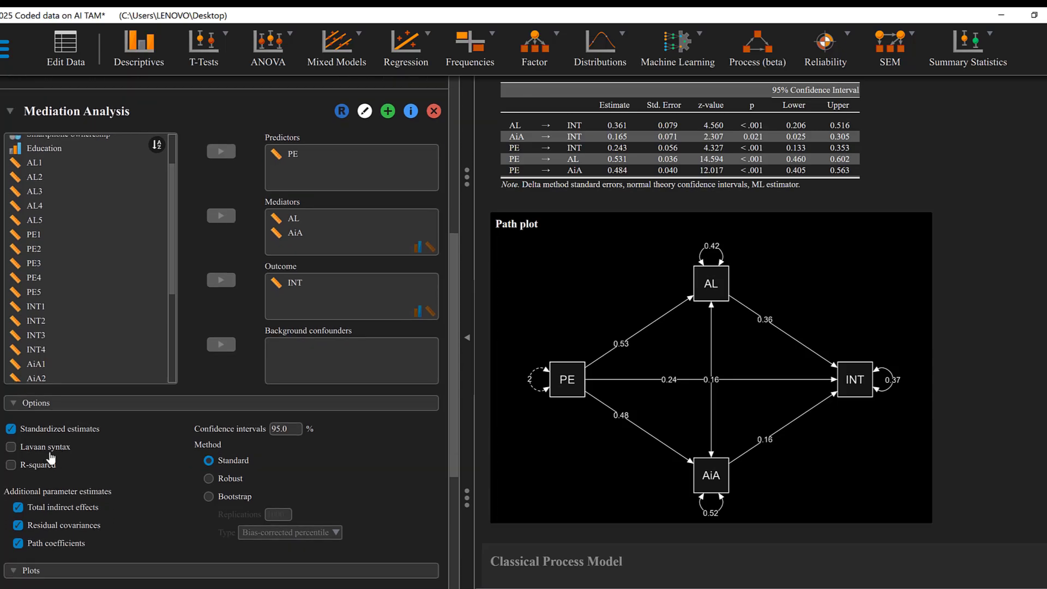
Add Lavaan syntax and R-squared output (INT 0.629, AL 0.576, AiA 0.479) to the results
{"action": "left_click", "coordinate": [11, 447]}
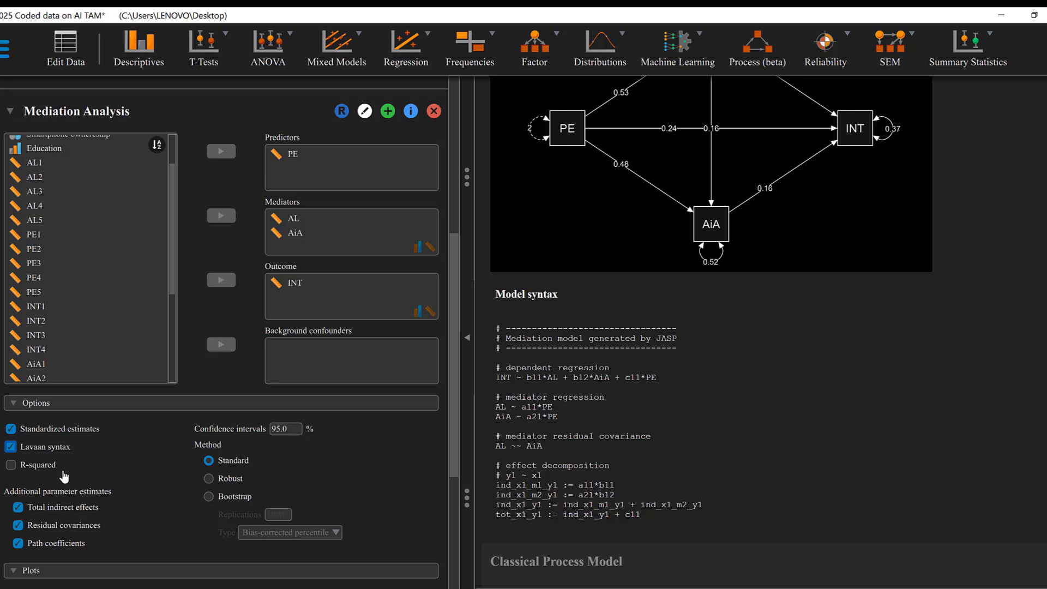
{"action": "left_click", "coordinate": [11, 465]}
{"action": "scroll", "coordinate": [601, 407], "scroll_direction": "down", "scroll_amount": 1}
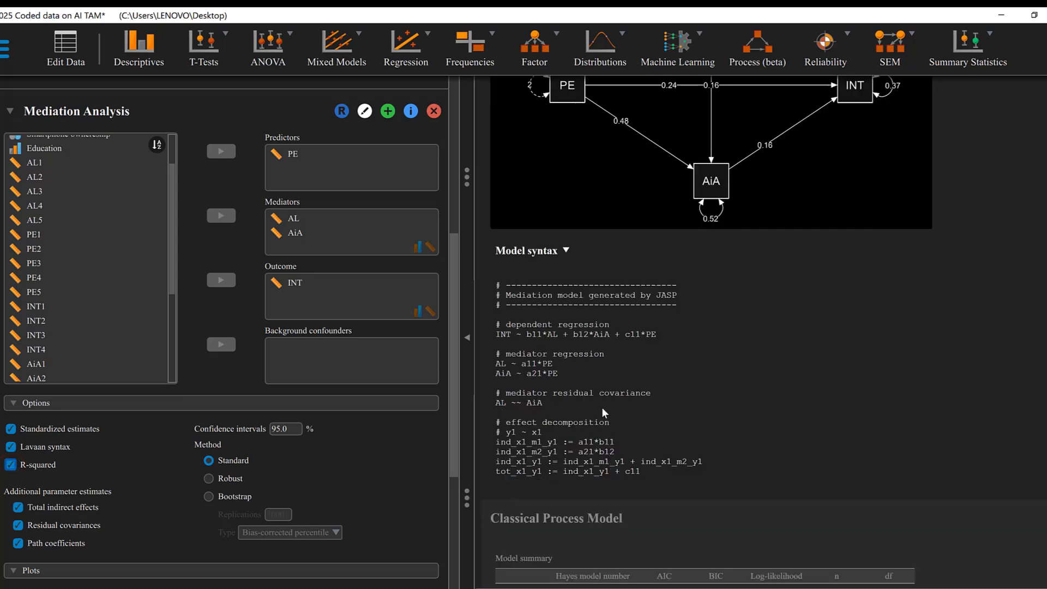
{"action": "scroll", "coordinate": [734, 189], "scroll_direction": "up", "scroll_amount": 1}
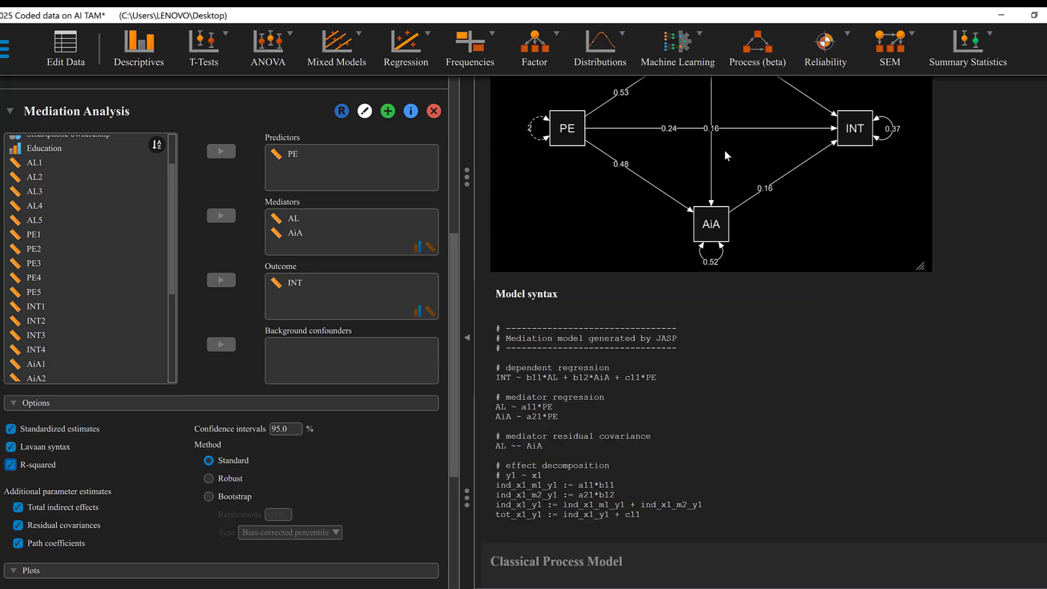
{"action": "scroll", "coordinate": [727, 152], "scroll_direction": "up", "scroll_amount": 1}
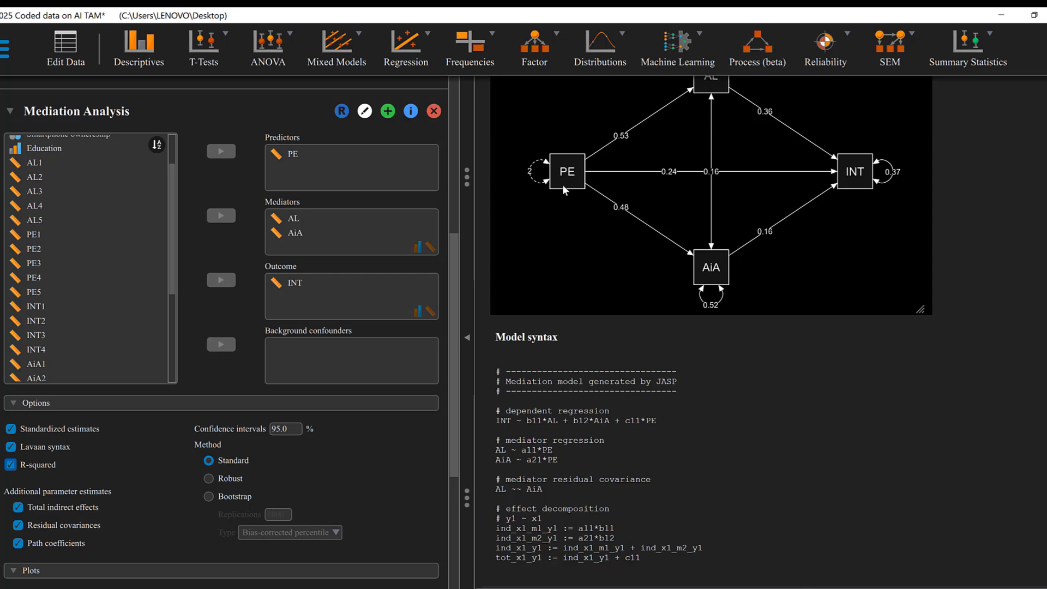
{"action": "scroll", "coordinate": [596, 406], "scroll_direction": "down", "scroll_amount": 5}
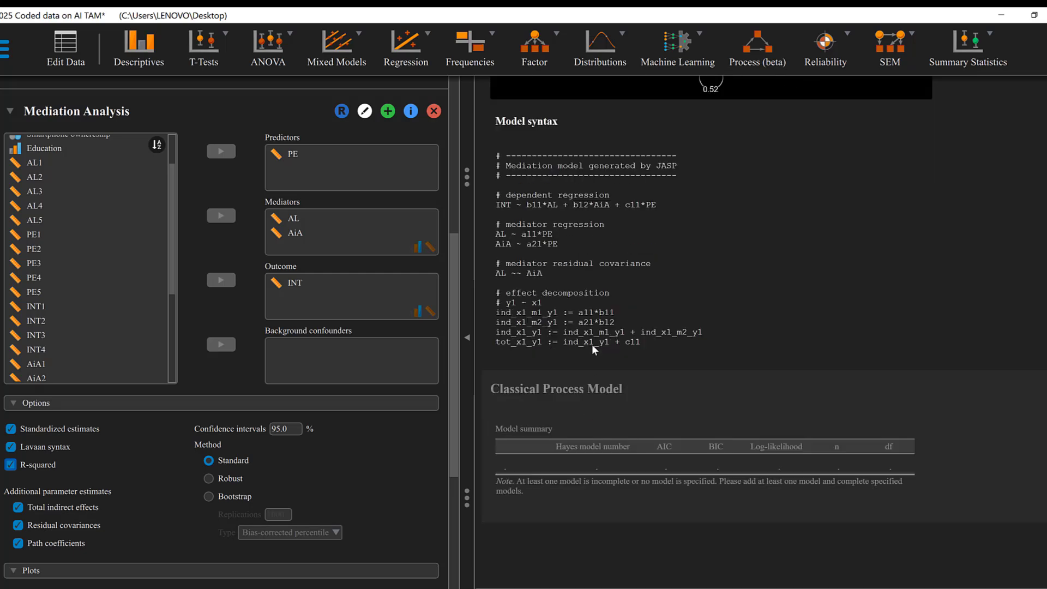
{"action": "scroll", "coordinate": [594, 335], "scroll_direction": "up", "scroll_amount": 11}
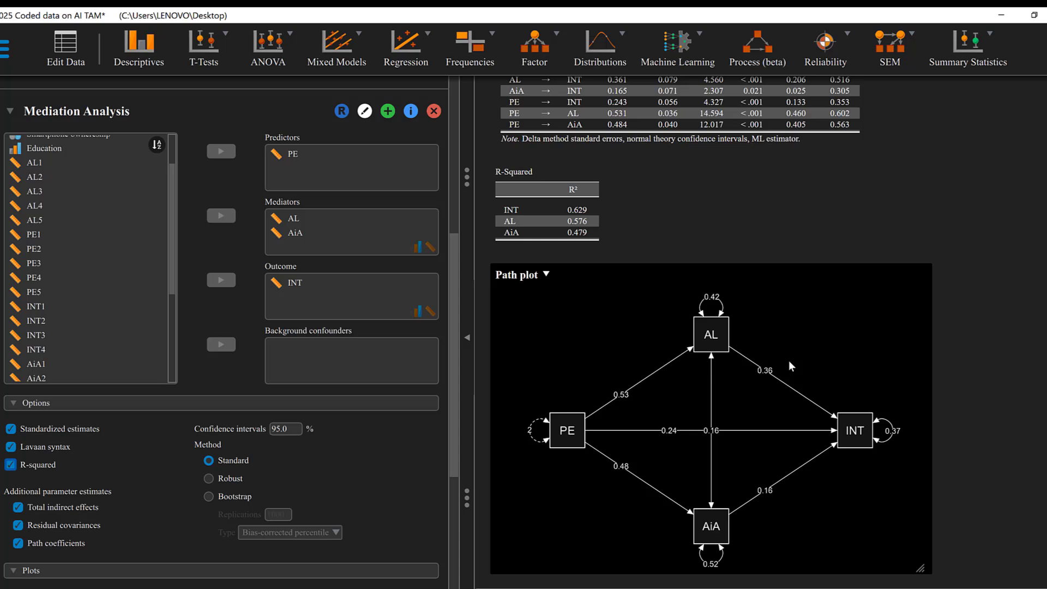
Copy the mediation path plot image to the clipboard
{"action": "left_click", "coordinate": [749, 290]}
{"action": "left_click", "coordinate": [546, 274]}
{"action": "left_click", "coordinate": [578, 295]}
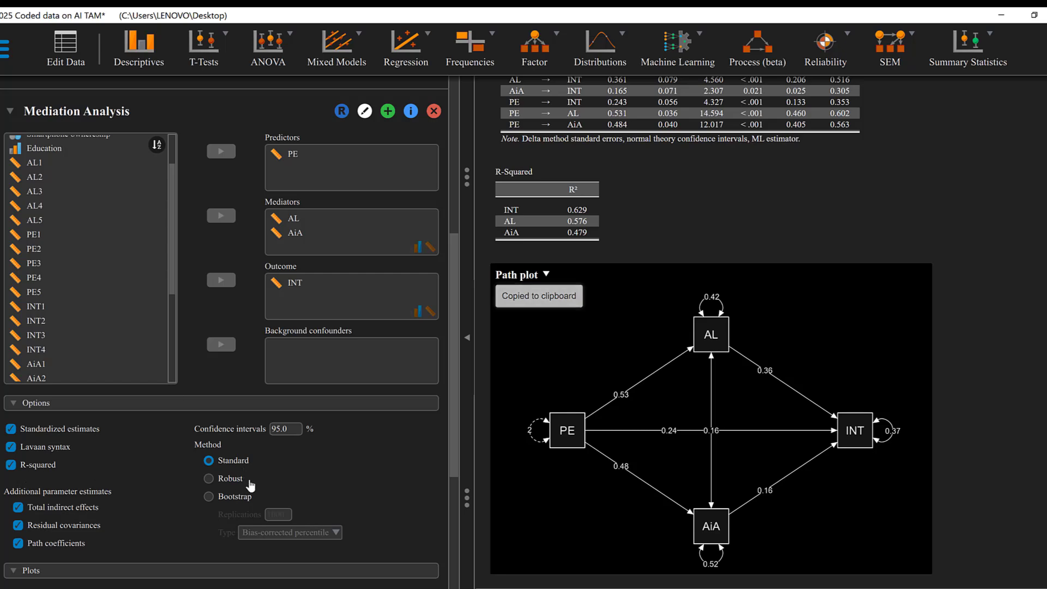
Review the result tables, including path coefficients PE→AL 0.531 and PE→AiA 0.484
{"action": "scroll", "coordinate": [715, 299], "scroll_direction": "up", "scroll_amount": 3}
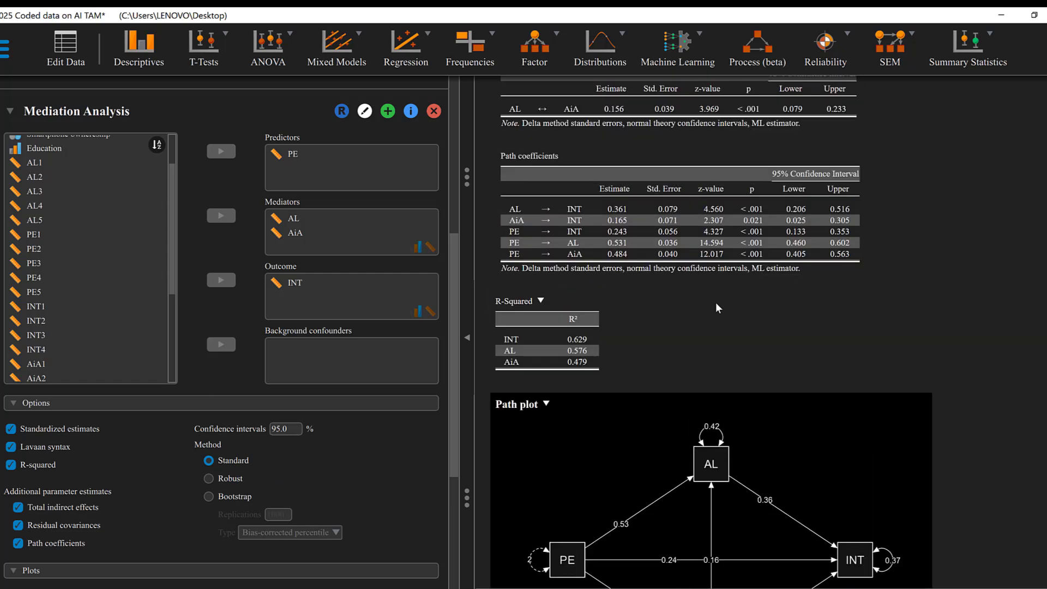
{"action": "scroll", "coordinate": [711, 311], "scroll_direction": "down", "scroll_amount": 1}
{"action": "scroll", "coordinate": [709, 302], "scroll_direction": "up", "scroll_amount": 2}
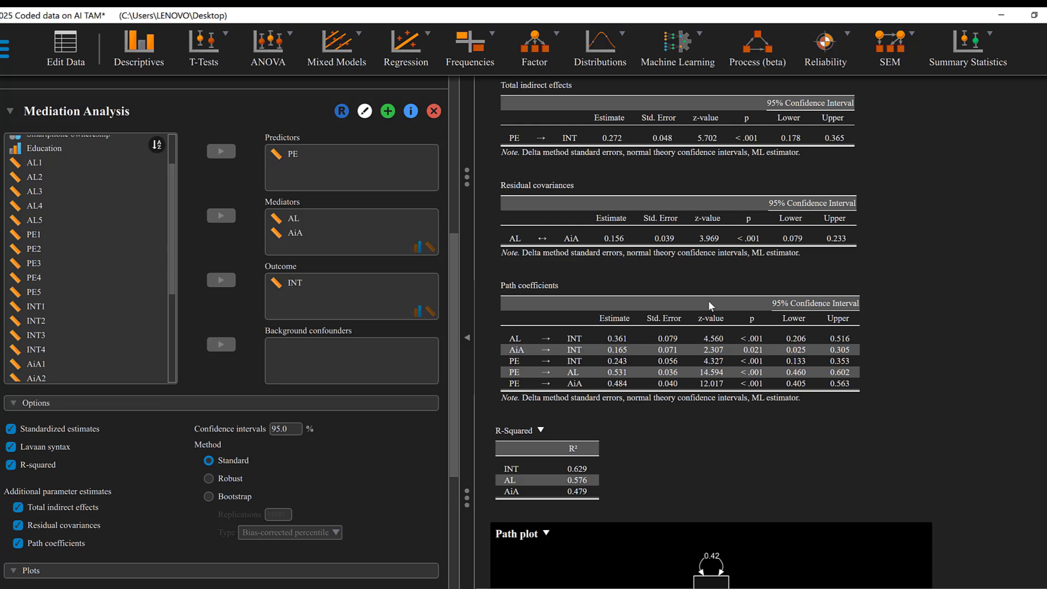
{"action": "scroll", "coordinate": [708, 300], "scroll_direction": "down", "scroll_amount": 2}
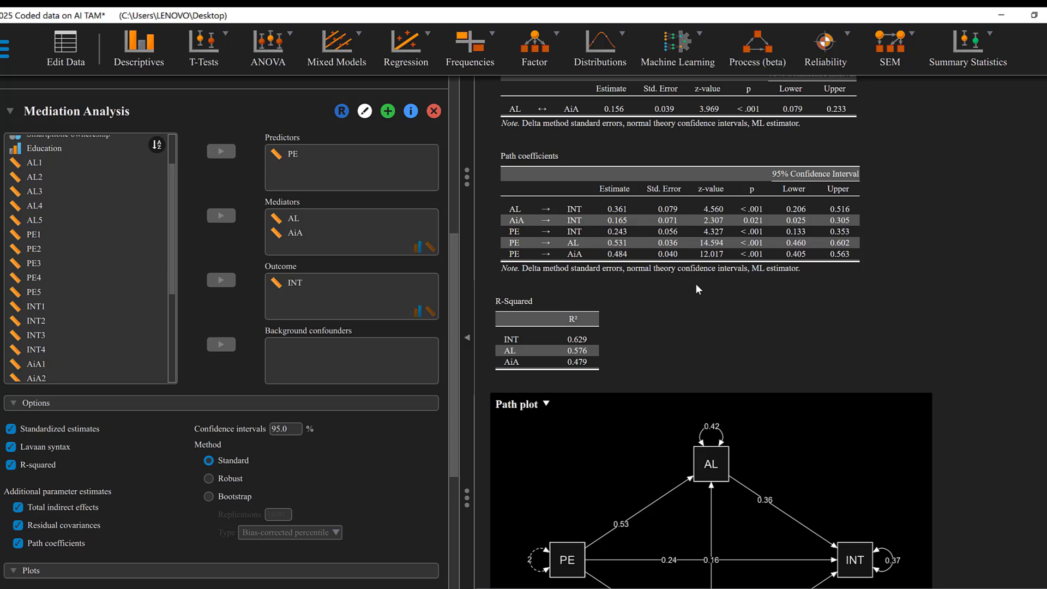
{"action": "scroll", "coordinate": [695, 283], "scroll_direction": "down", "scroll_amount": 1}
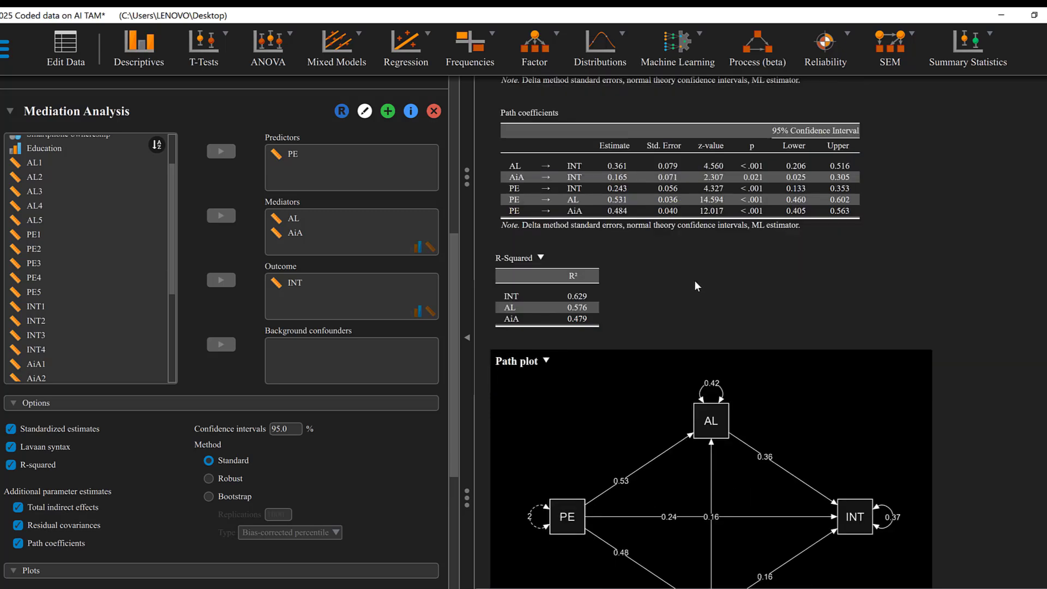